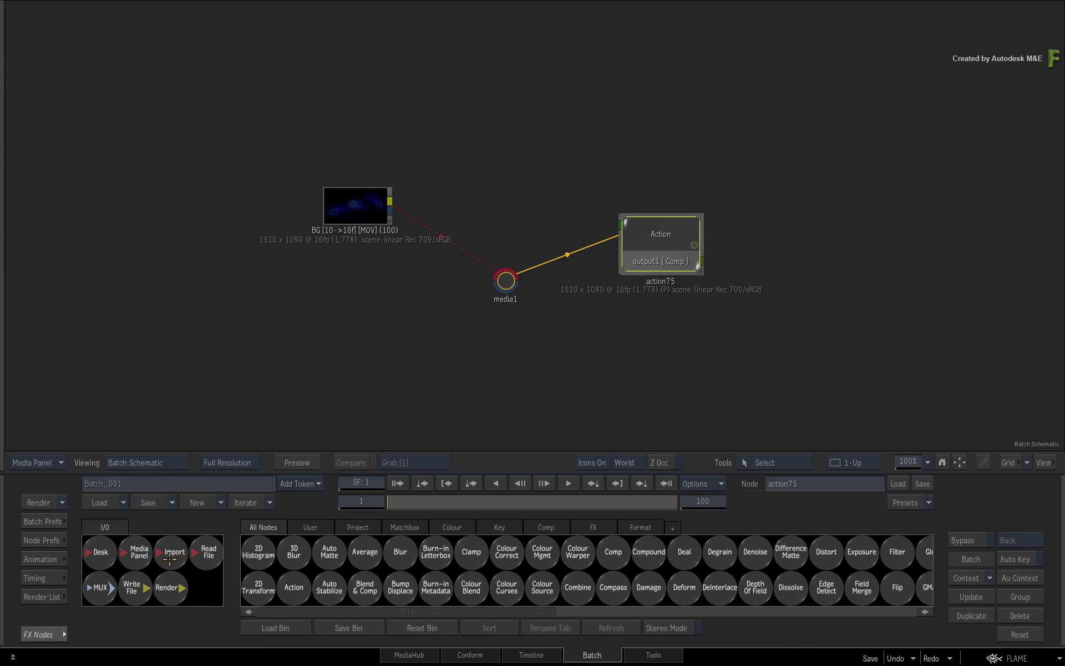
left_click(169, 557)
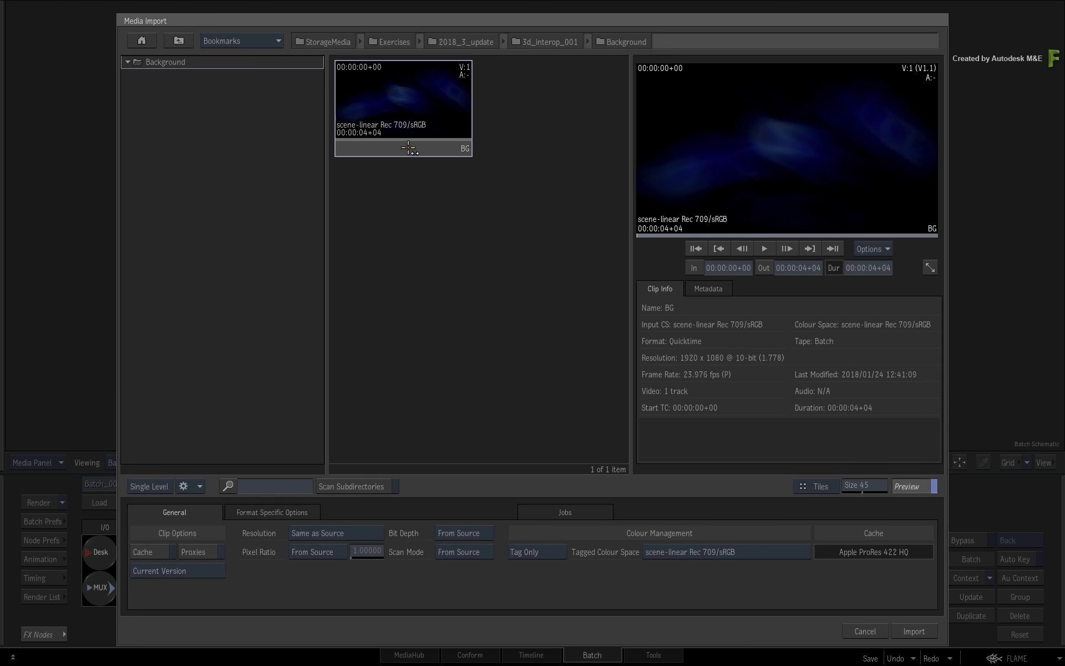
left_click(411, 148)
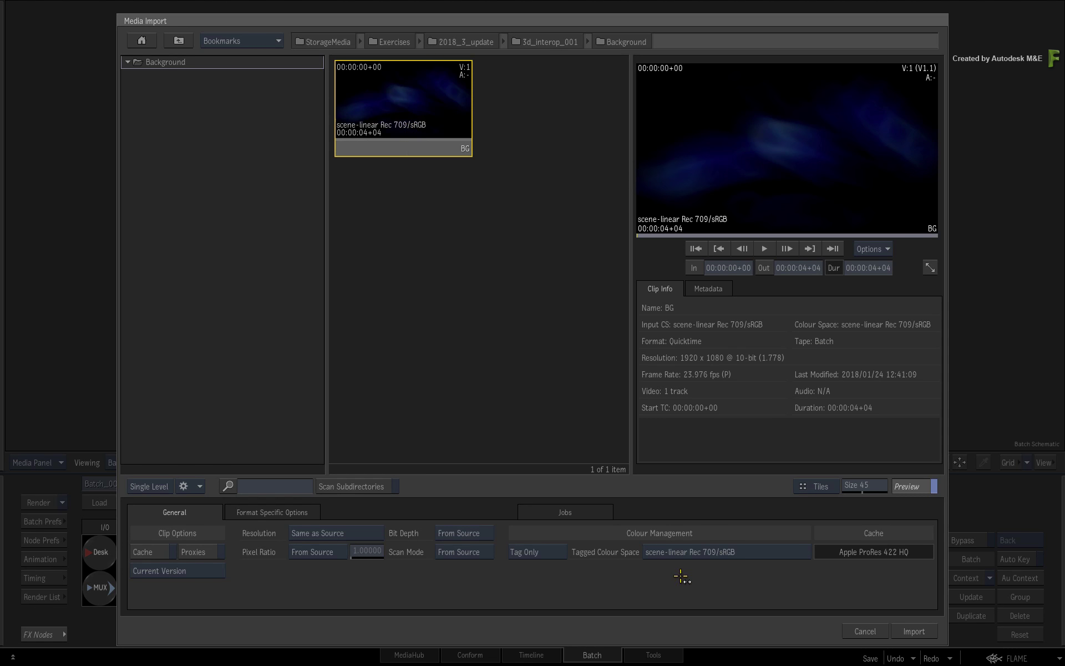
left_click(849, 631)
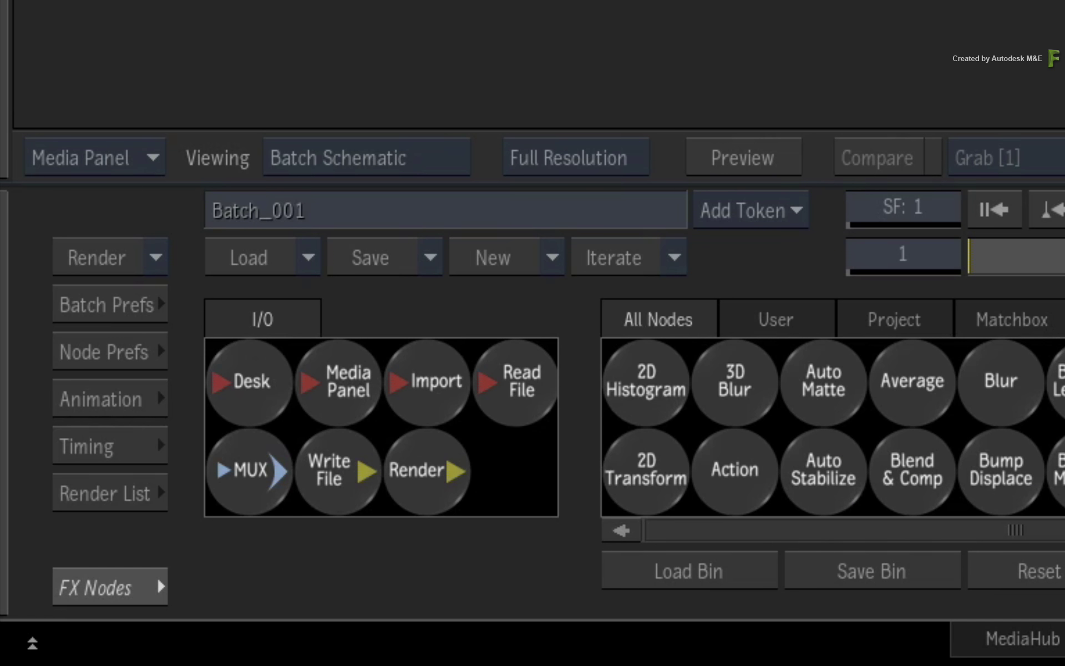
left_click(308, 257)
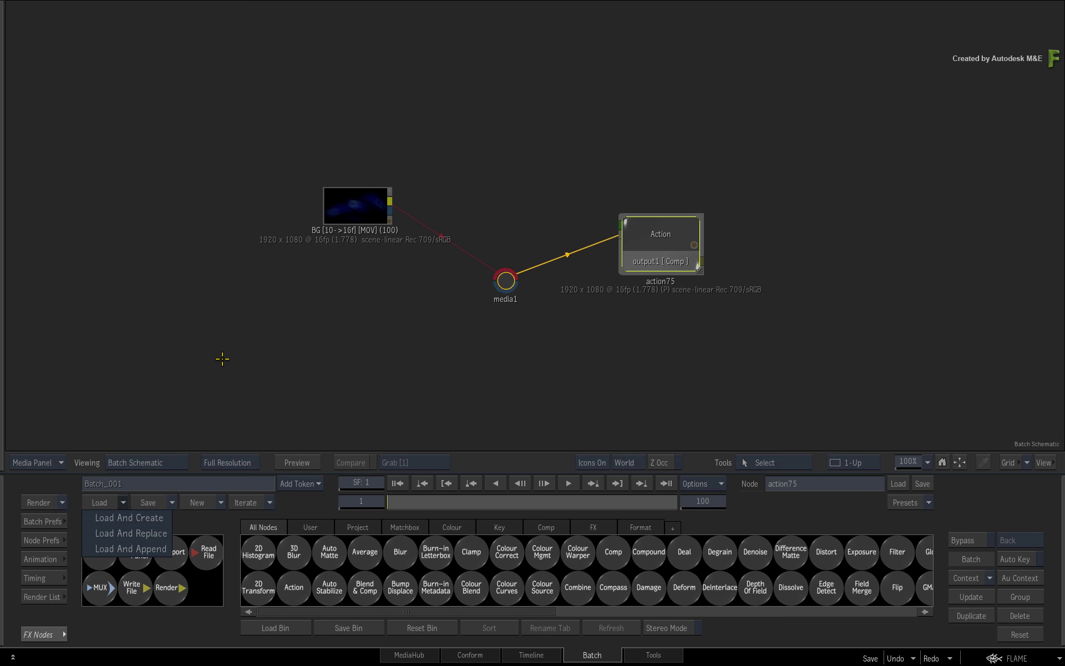
left_click(219, 362)
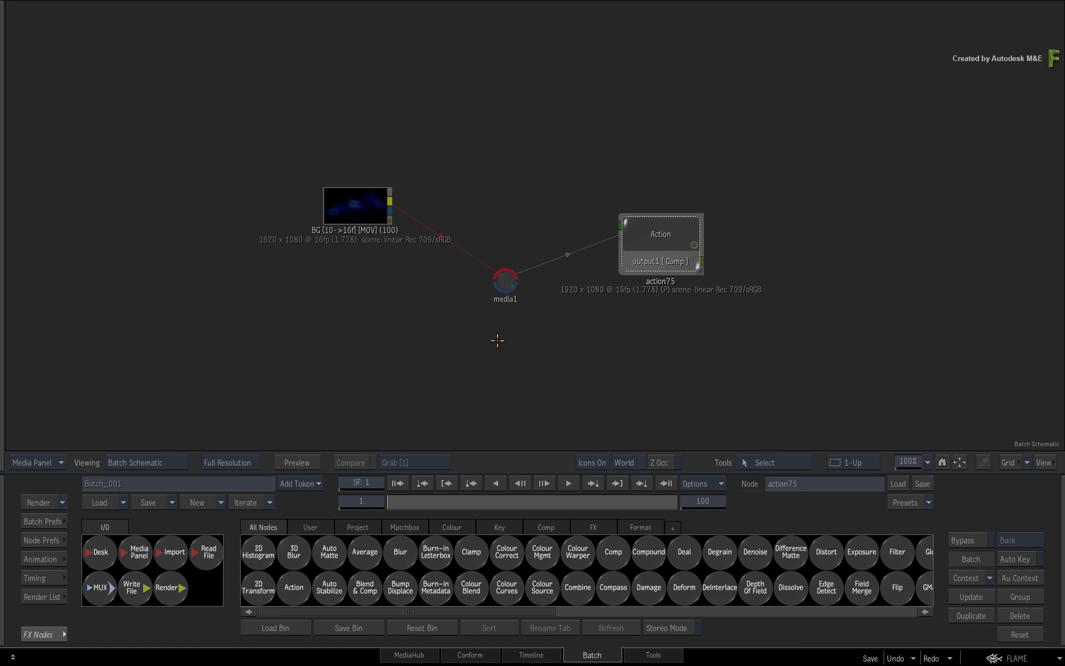
left_click(362, 210)
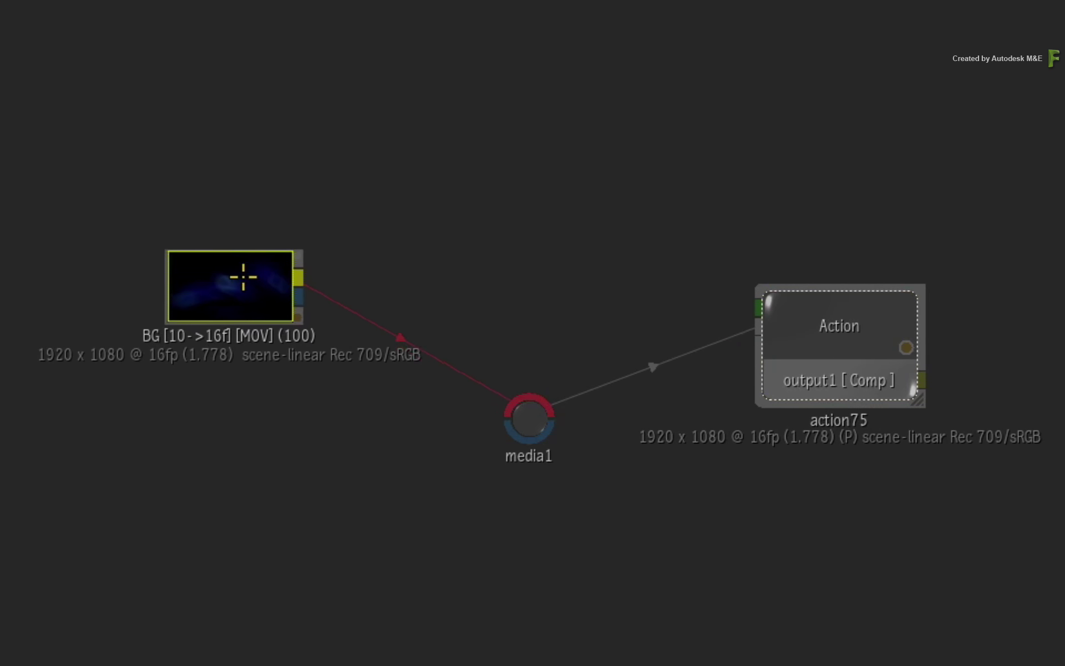
left_click_drag(243, 277, 237, 282)
left_click(802, 326)
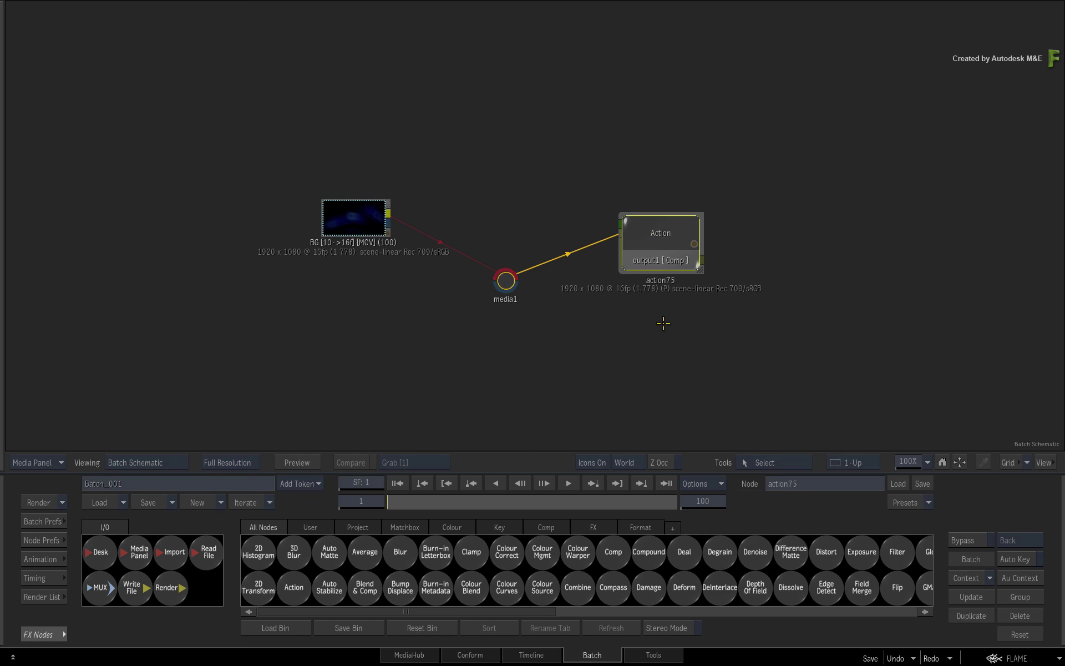
- Open action75 in a 2-Up layout with the Action schematic left and a widened viewer
double_click(669, 228)
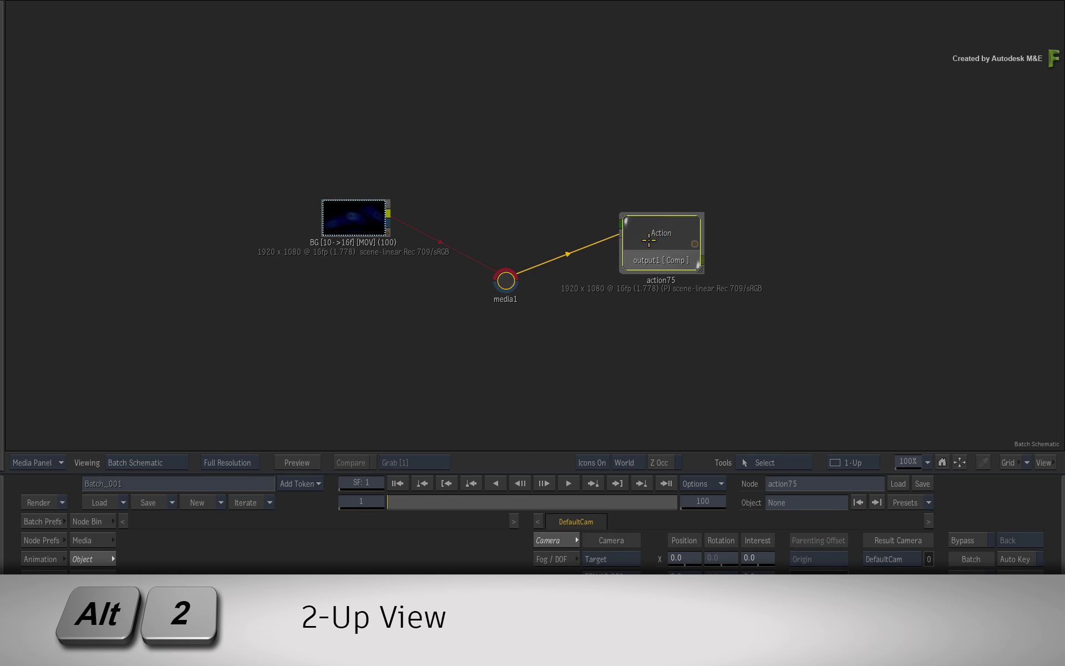
key("alt+2")
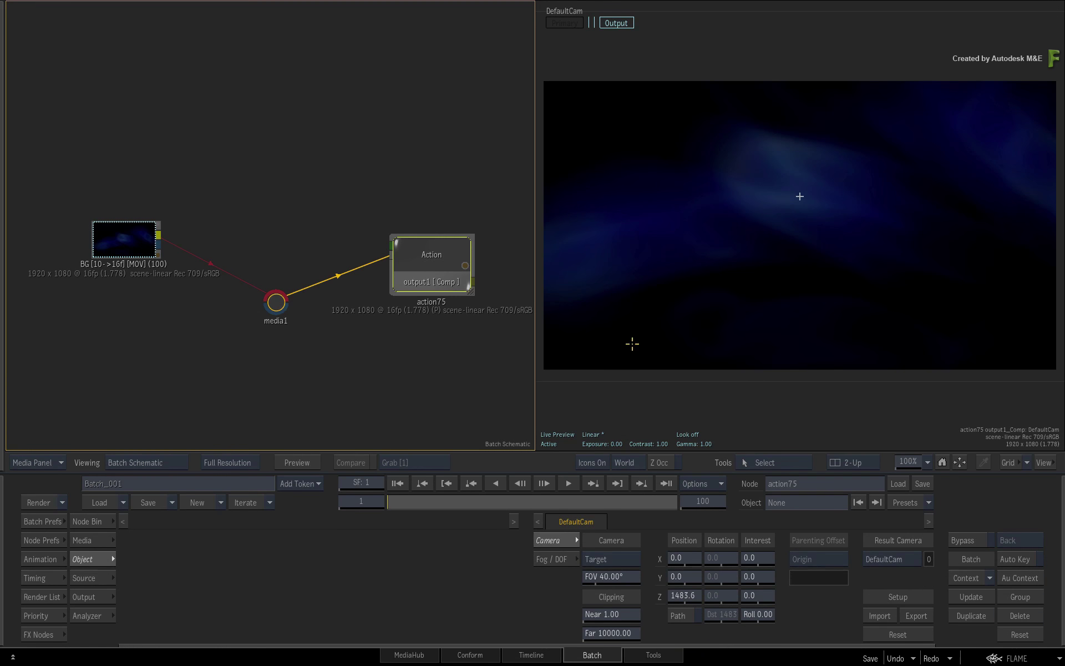
key("F4")
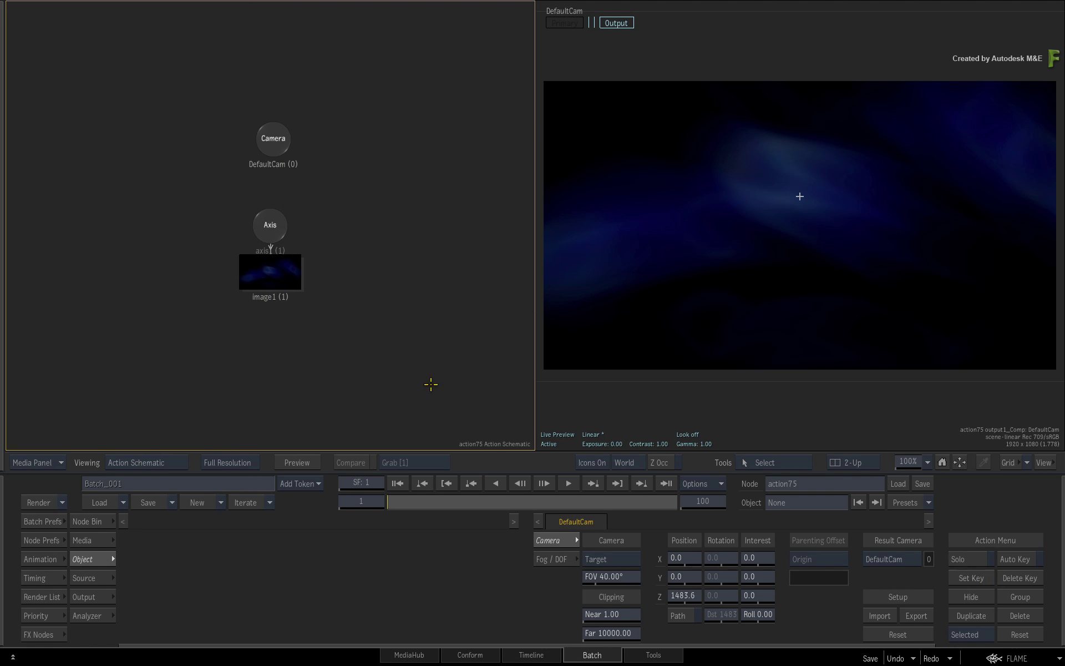
left_click_drag(536, 399, 400, 397)
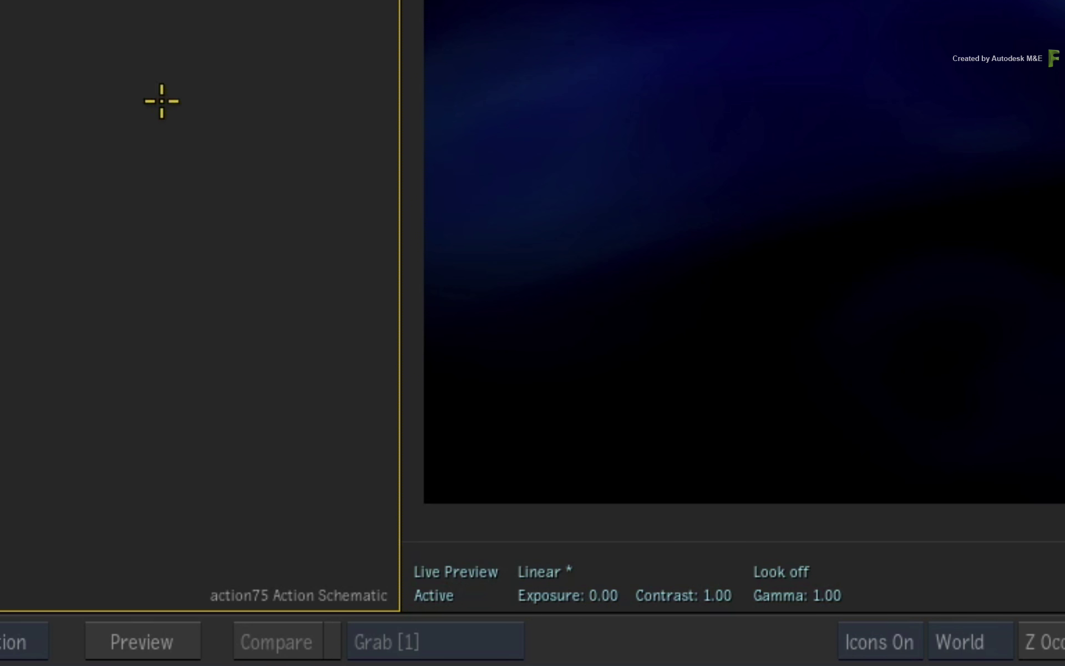
- Import flc_disc.fbx from 3d_interop_001/FBX into the Action scene with Auto Fit In Scene enabled
right_click(315, 242)
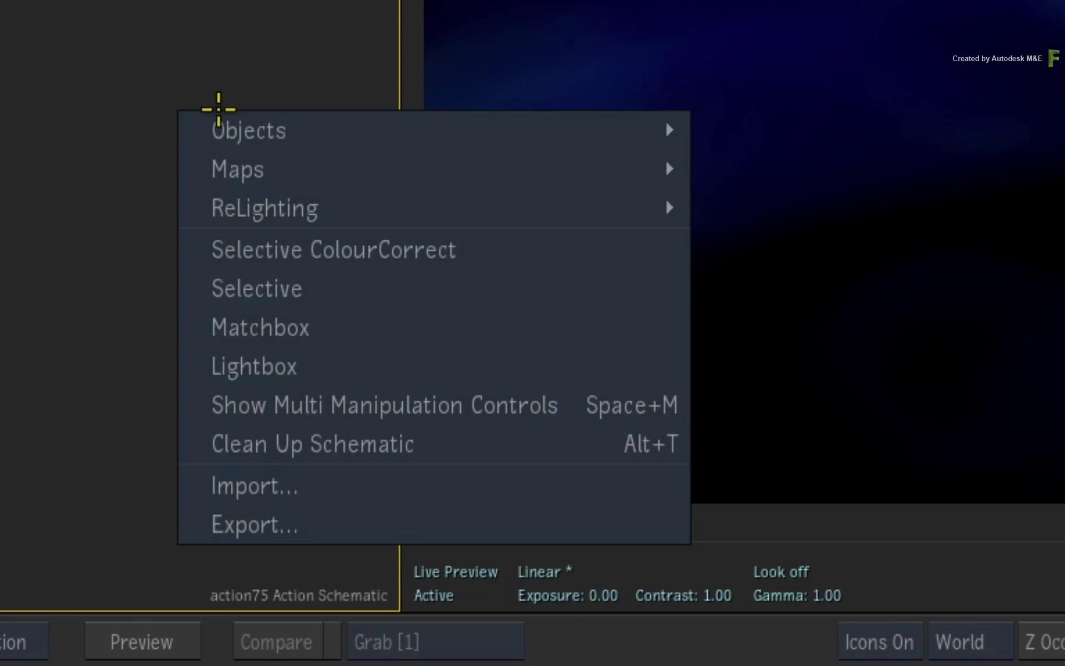
left_click(383, 486)
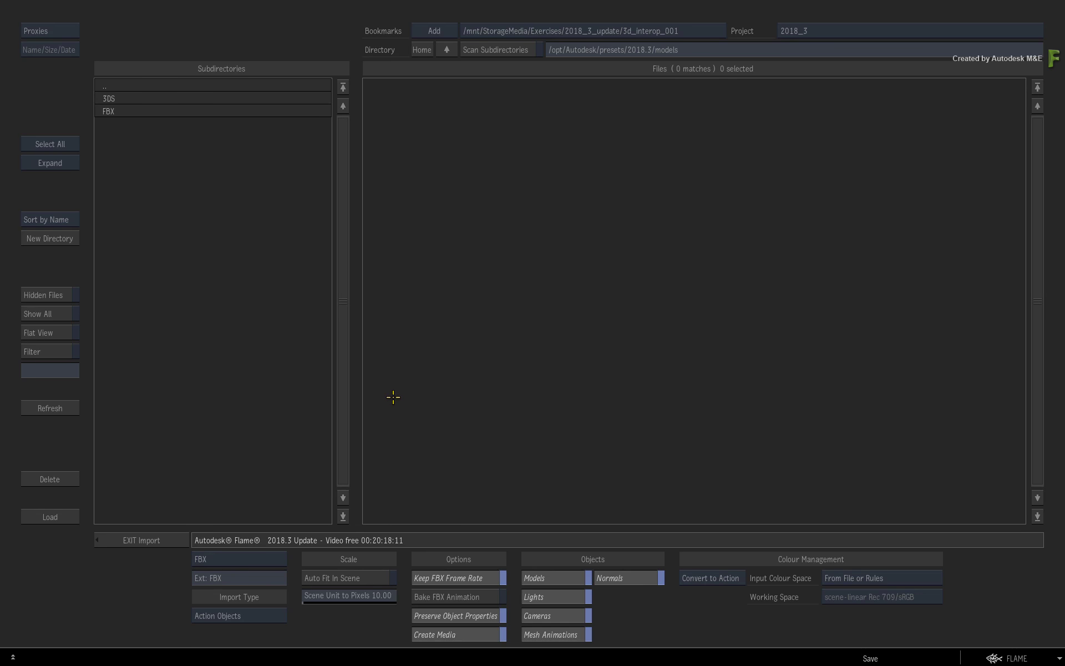
left_click(560, 29)
left_click(184, 122)
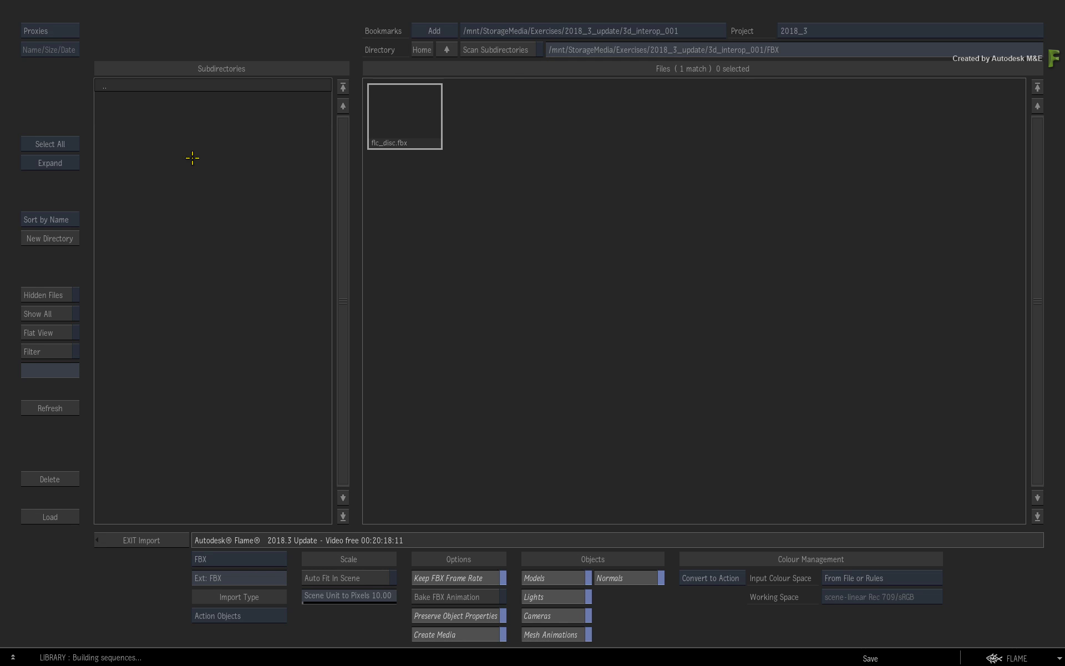
left_click(411, 136)
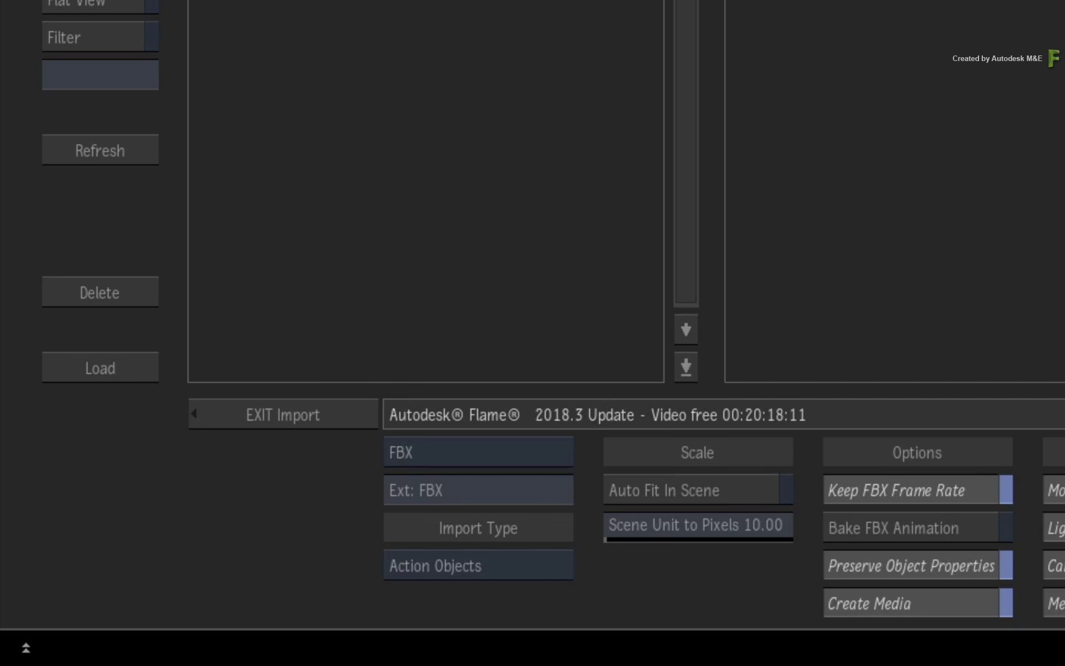
left_click(743, 483)
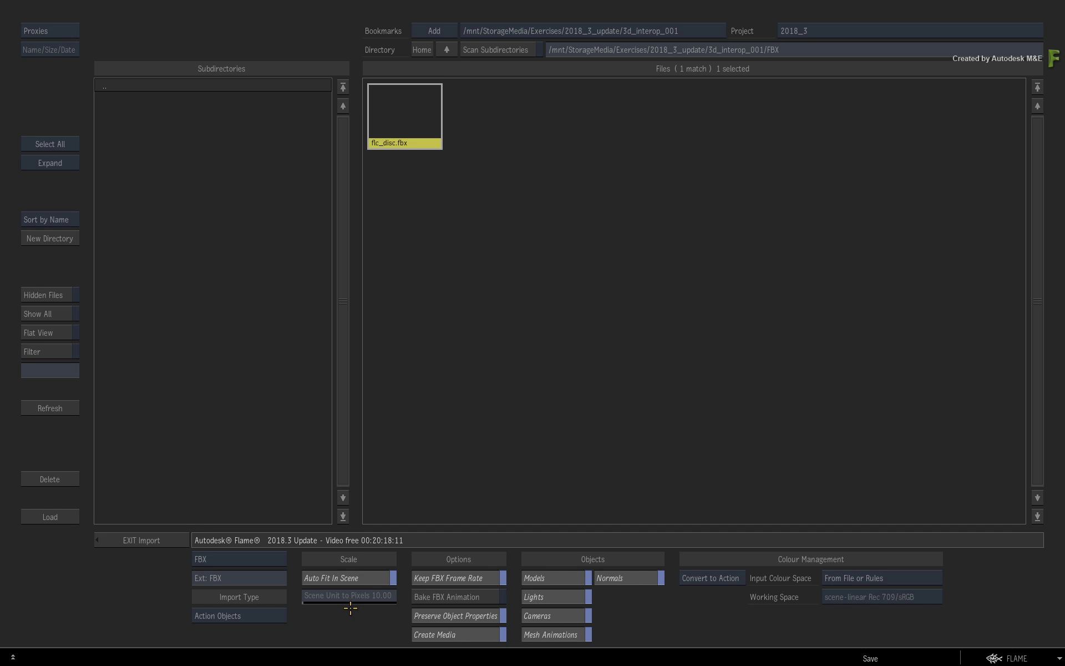
left_click(57, 516)
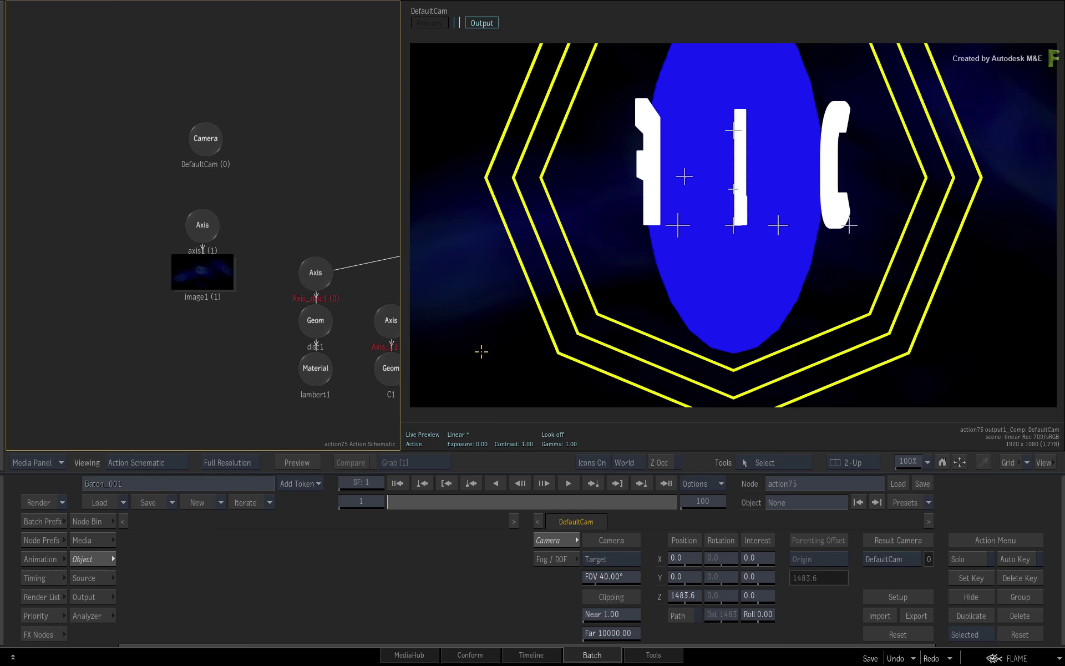
- Make camera2 the result camera and scrub frames 1–15 to preview its move
middle_click_drag(228, 333, 157, 309)
left_click(270, 131)
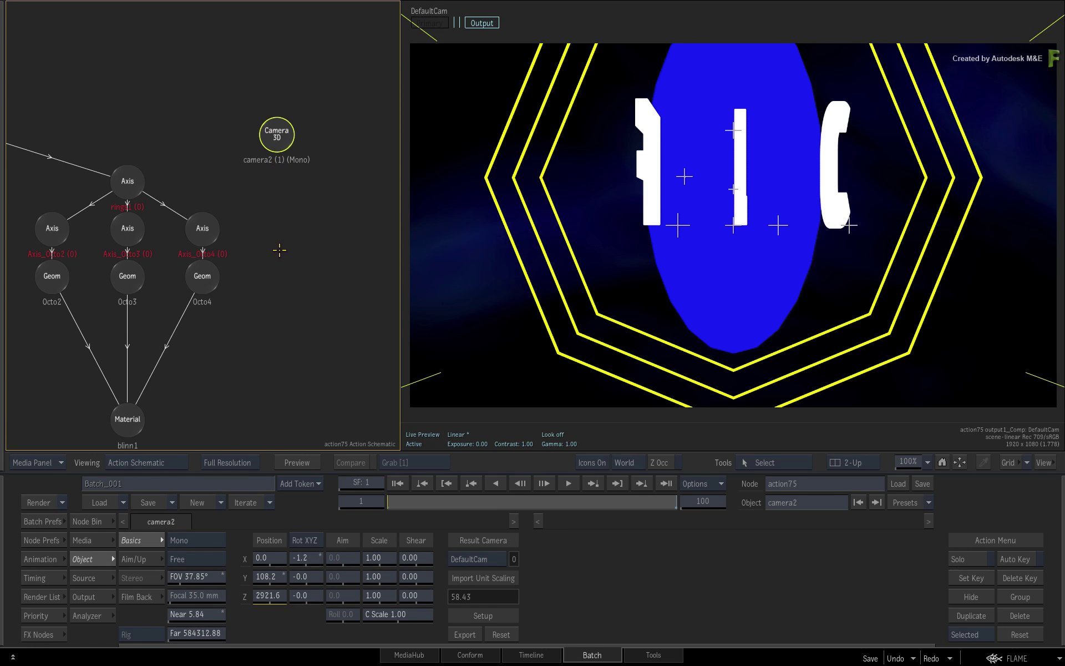
middle_click_drag(280, 260, 276, 240)
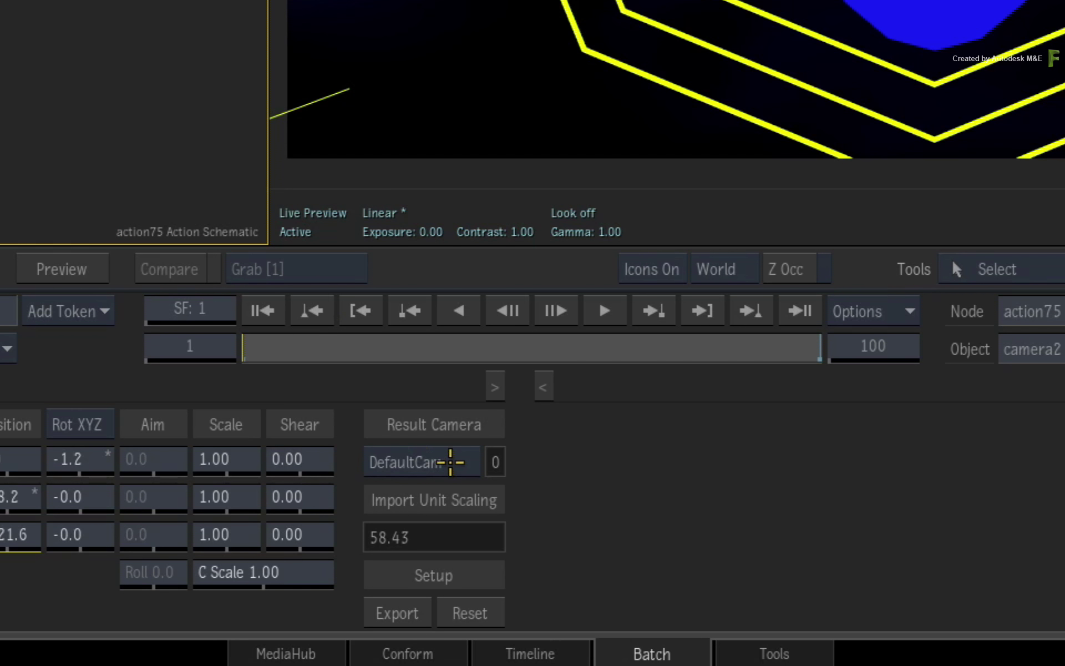
left_click(485, 559)
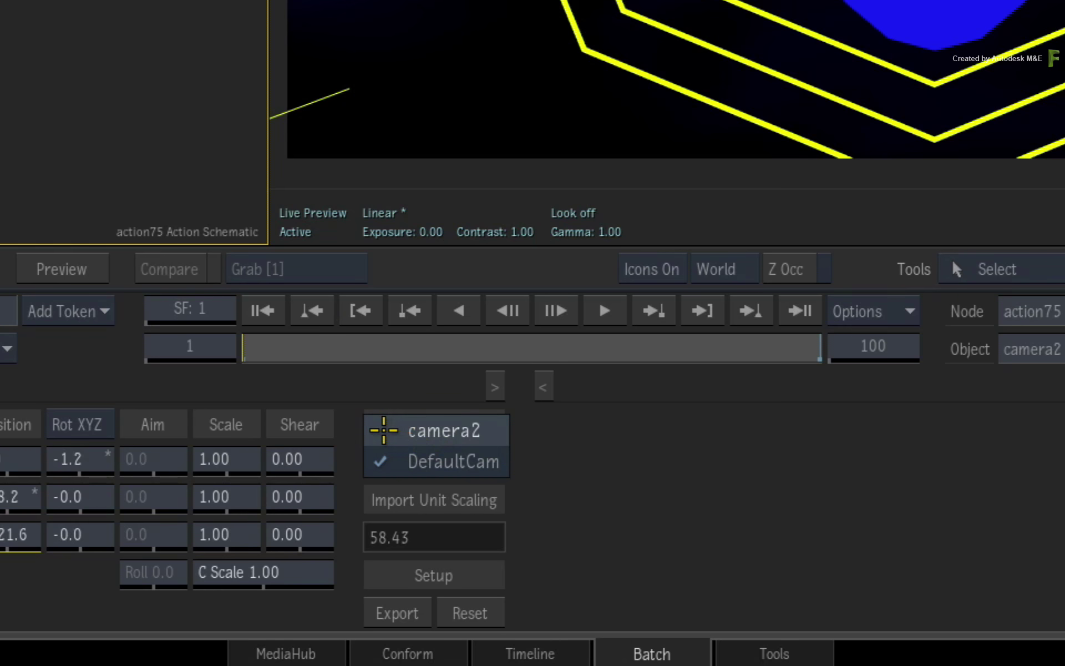
left_click(386, 431)
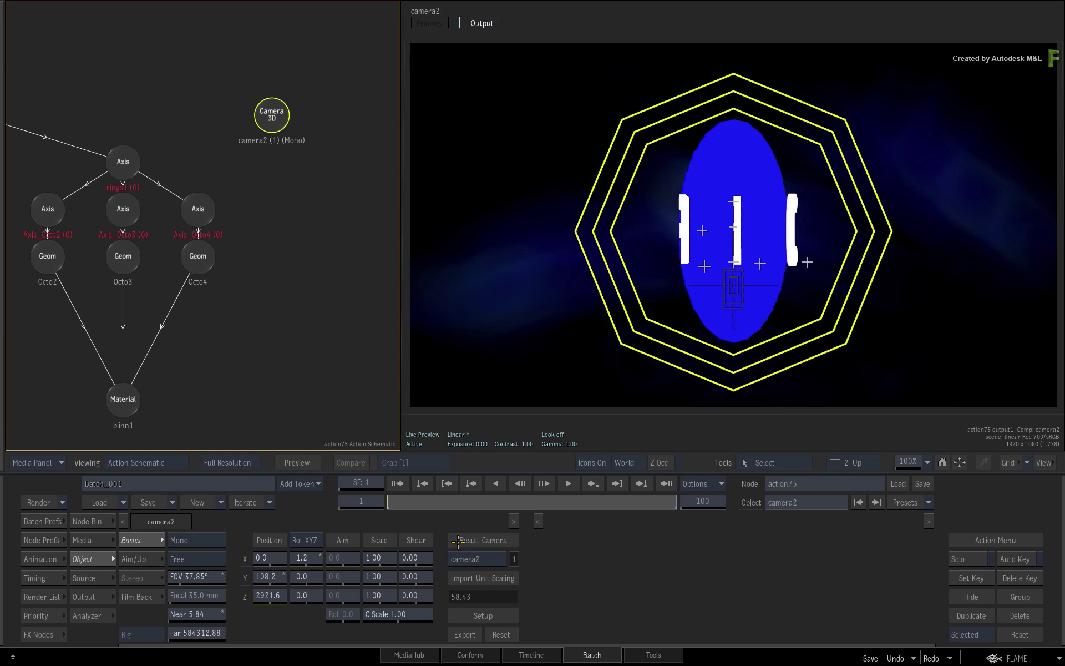
left_click_drag(402, 500, 688, 516)
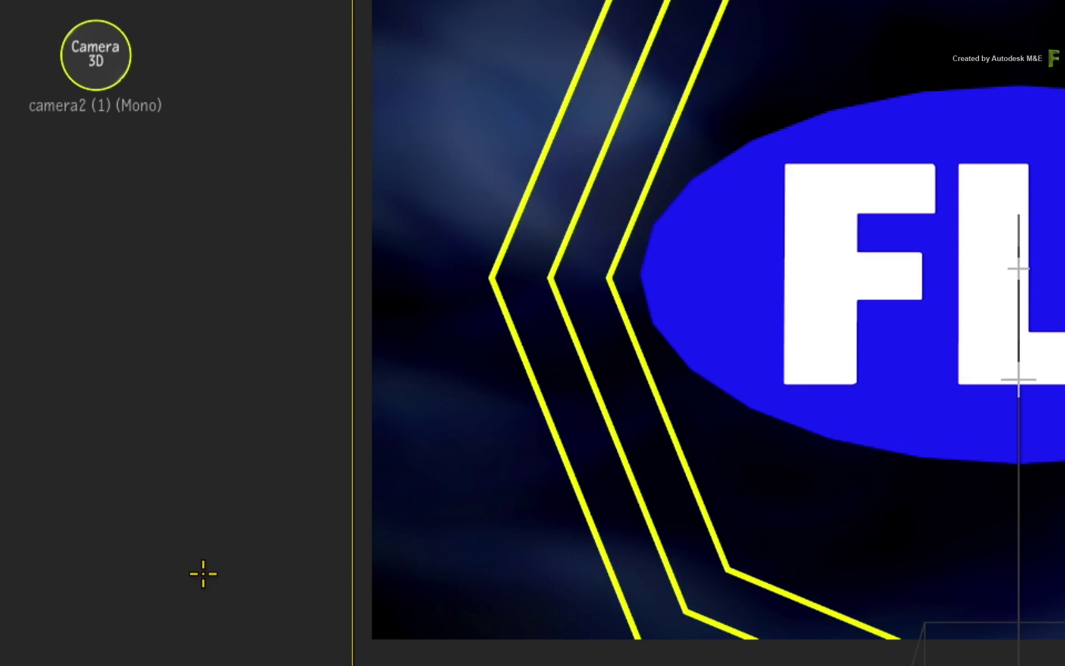
left_click_drag(101, 69, 117, 65)
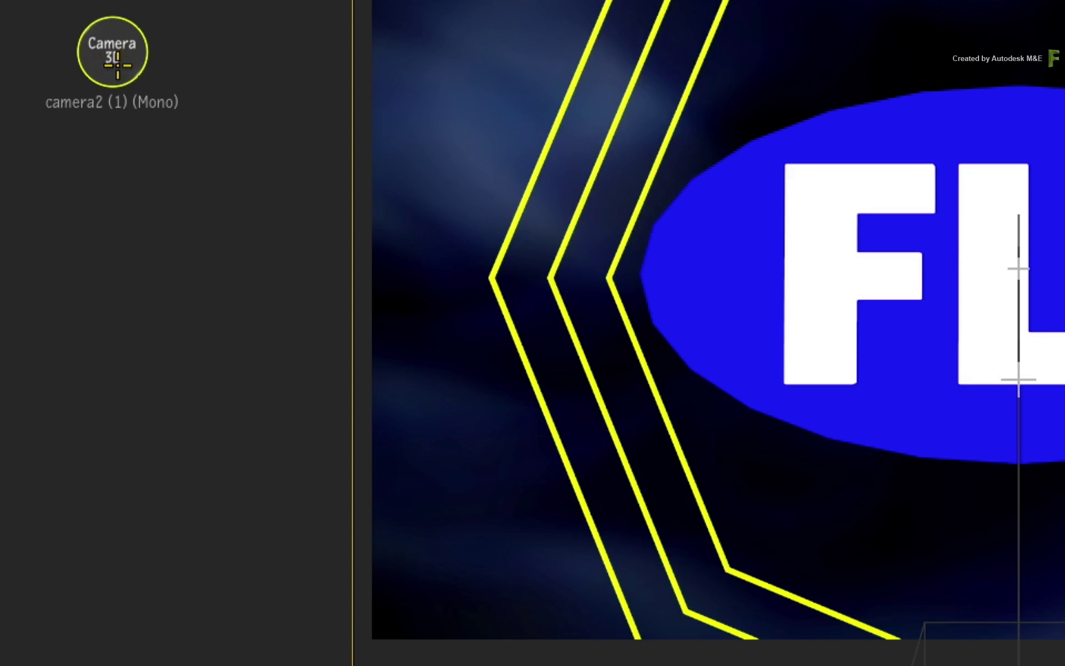
- Add an IBL node from camera2's Add Node menu and place ibl1 beneath the camera
right_click(118, 65)
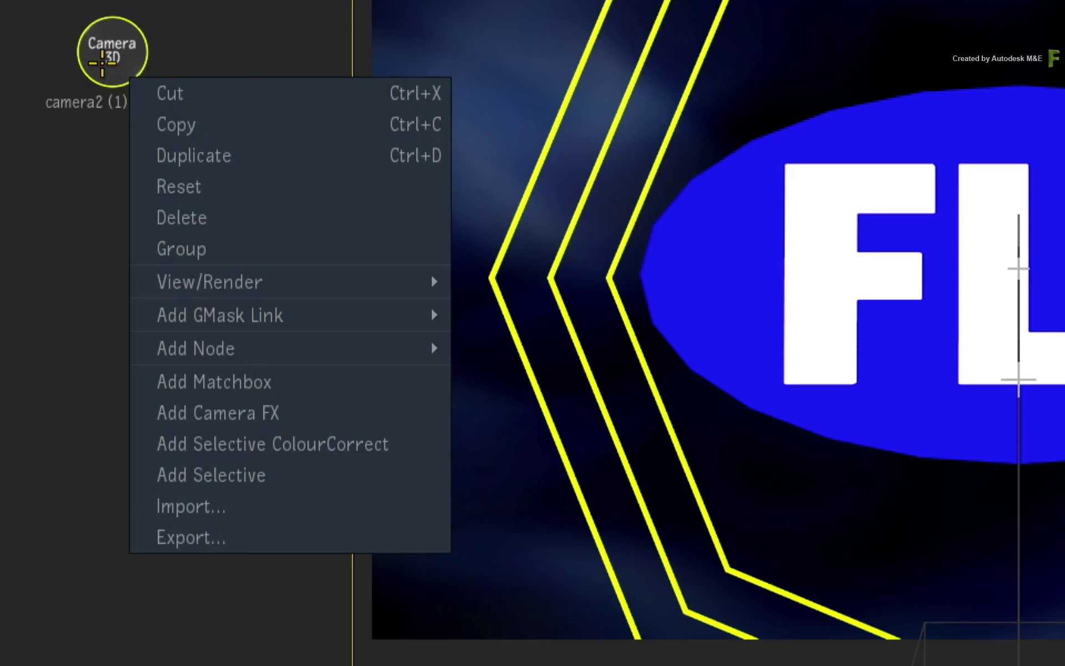
mouse_move(142, 347)
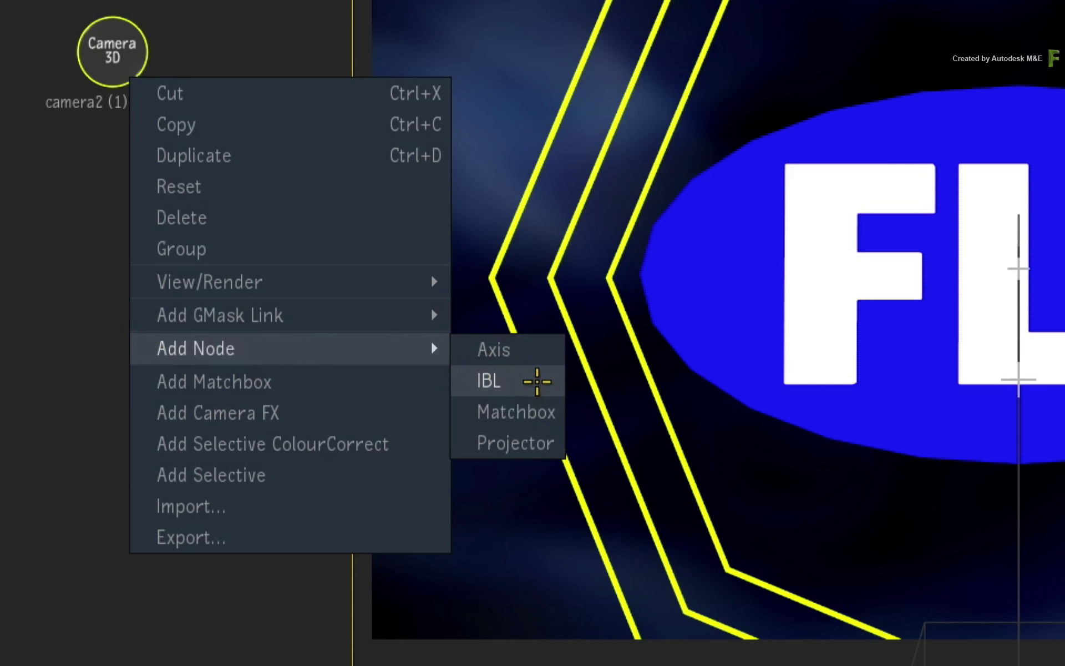
left_click(534, 382)
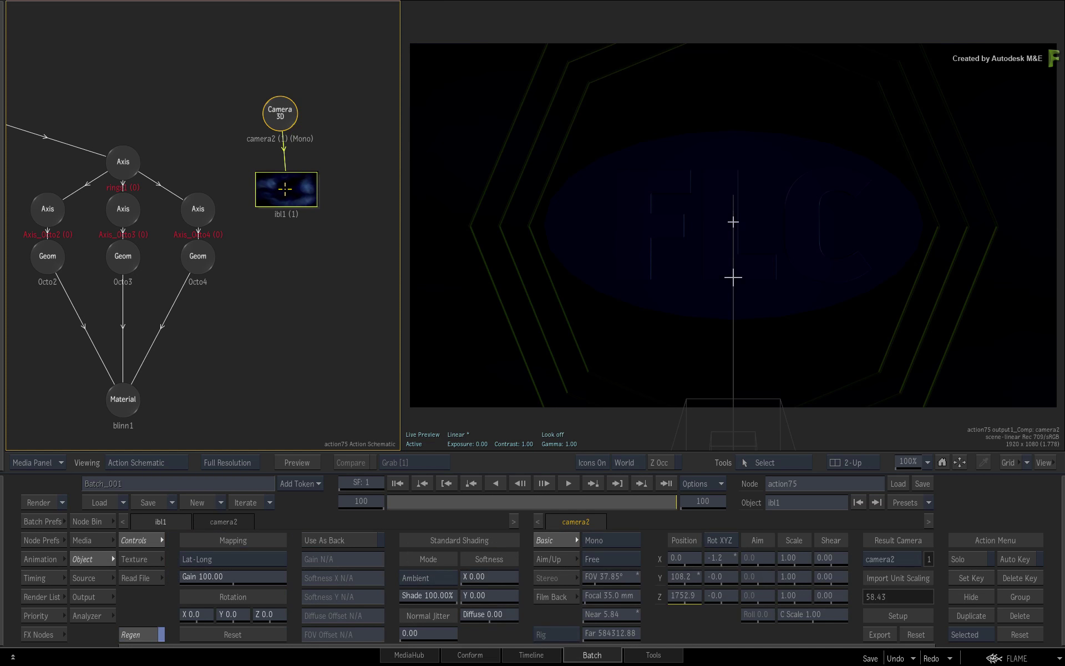
left_click(288, 188)
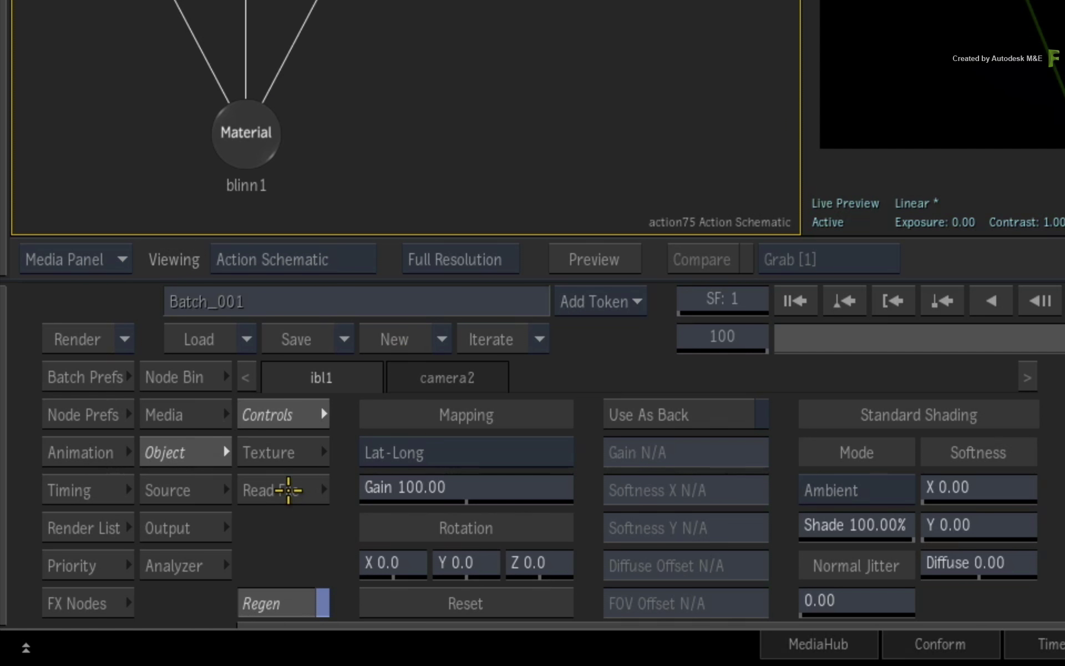
- Load StingraySkyDome.exr as the texture in ibl1's Read File settings
left_click(289, 490)
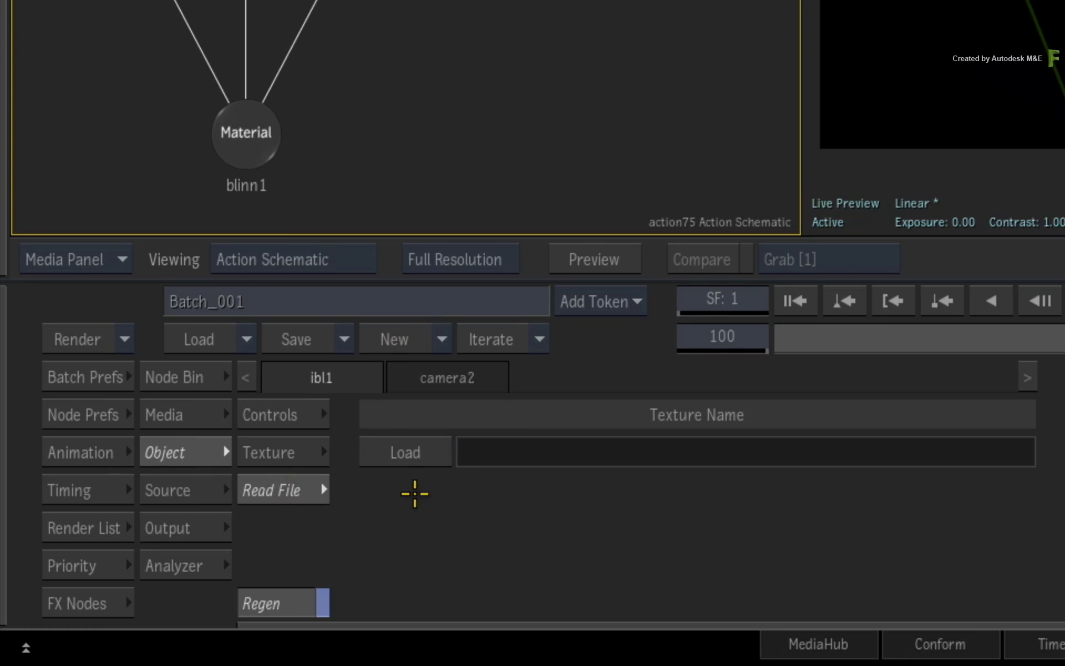
left_click(397, 452)
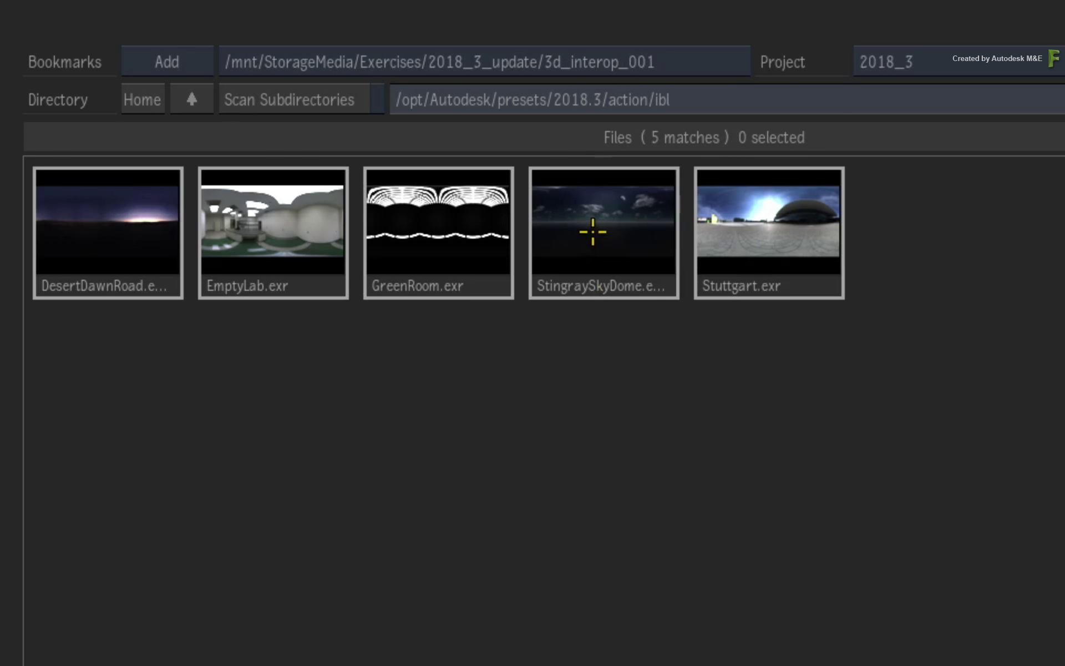
left_click(594, 230)
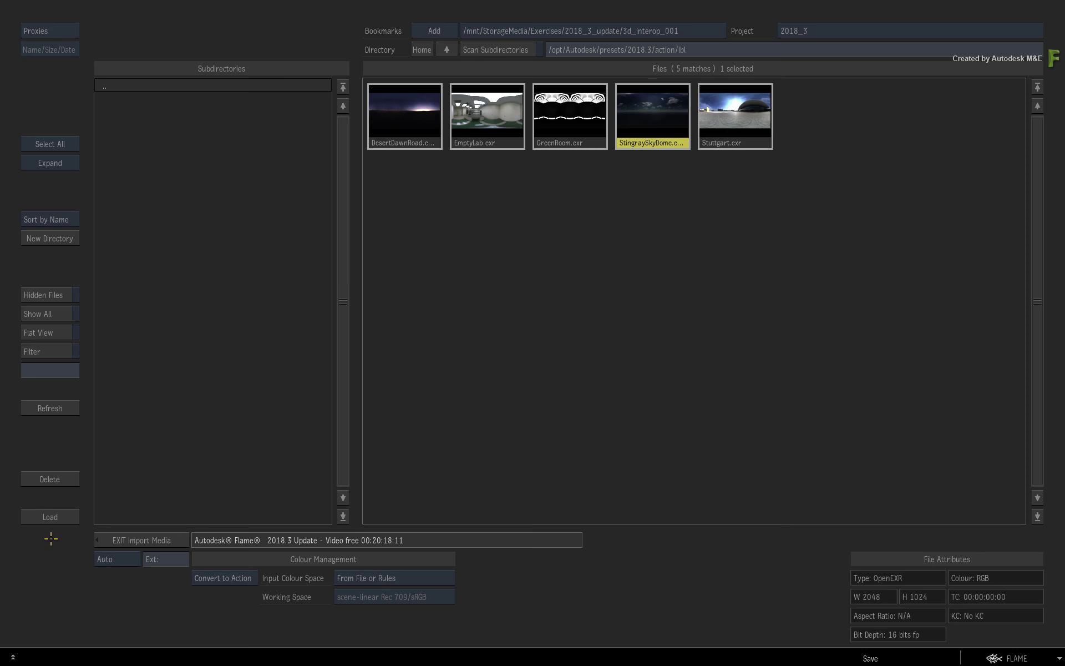
left_click(50, 517)
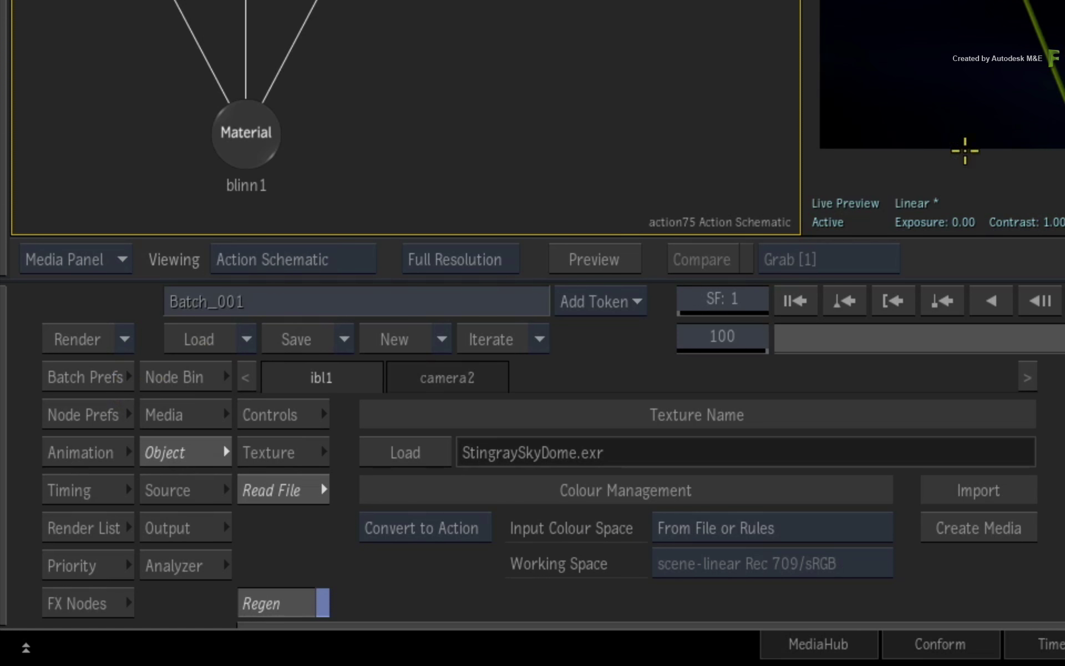
- Raise the ibl1 environment gain to 400 with the calculator
left_click(139, 539)
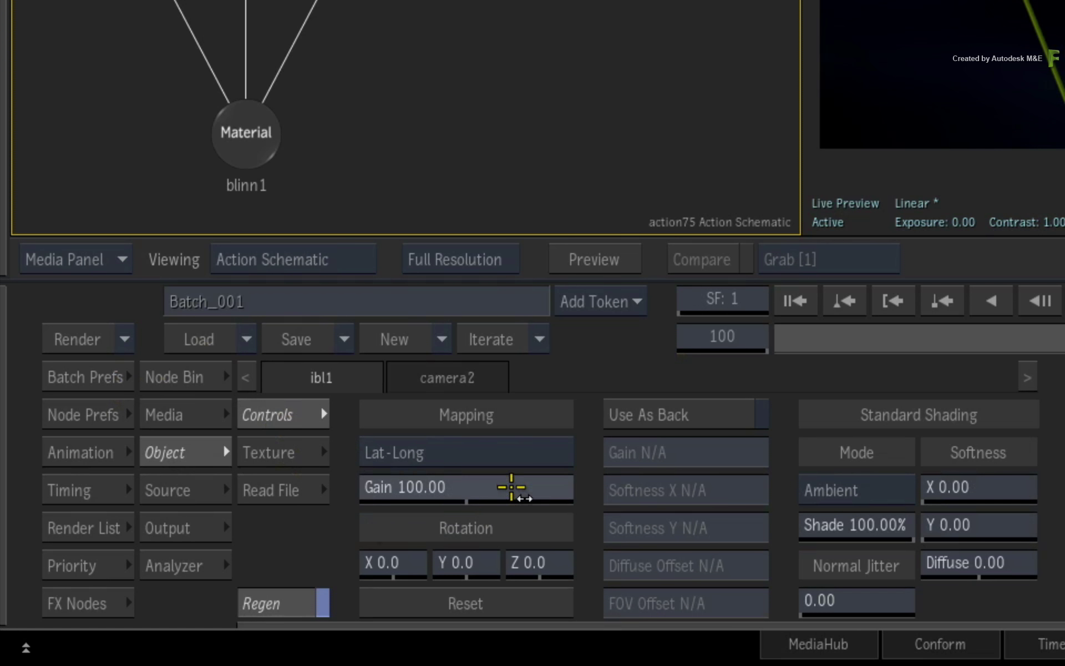
left_click(514, 485)
left_click(394, 372)
left_click(421, 444)
left_click(421, 444)
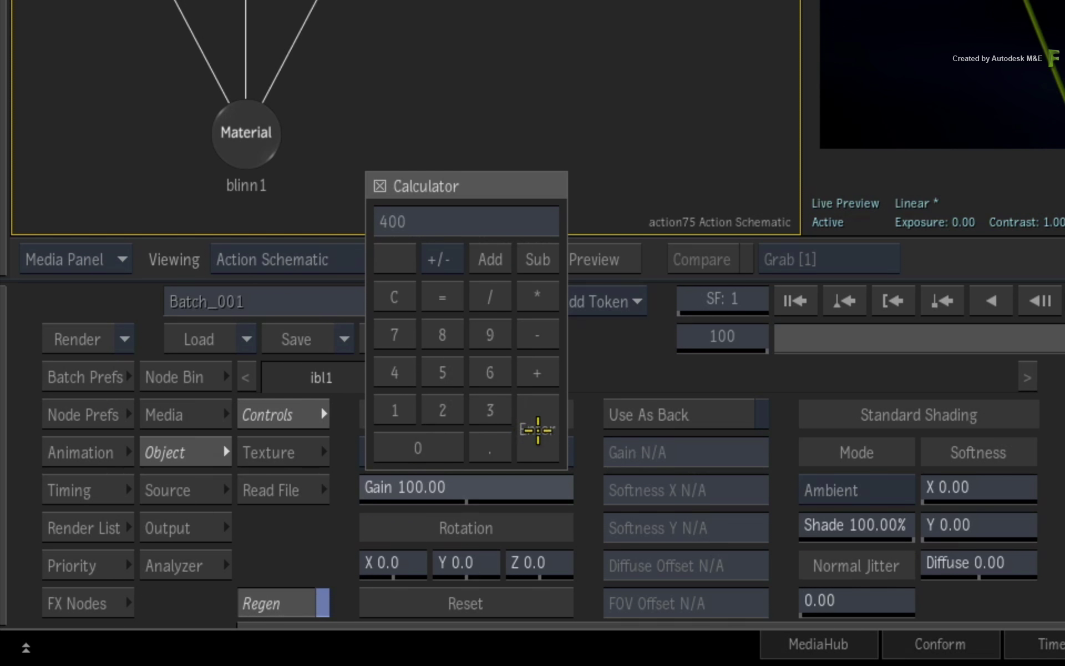
left_click(538, 430)
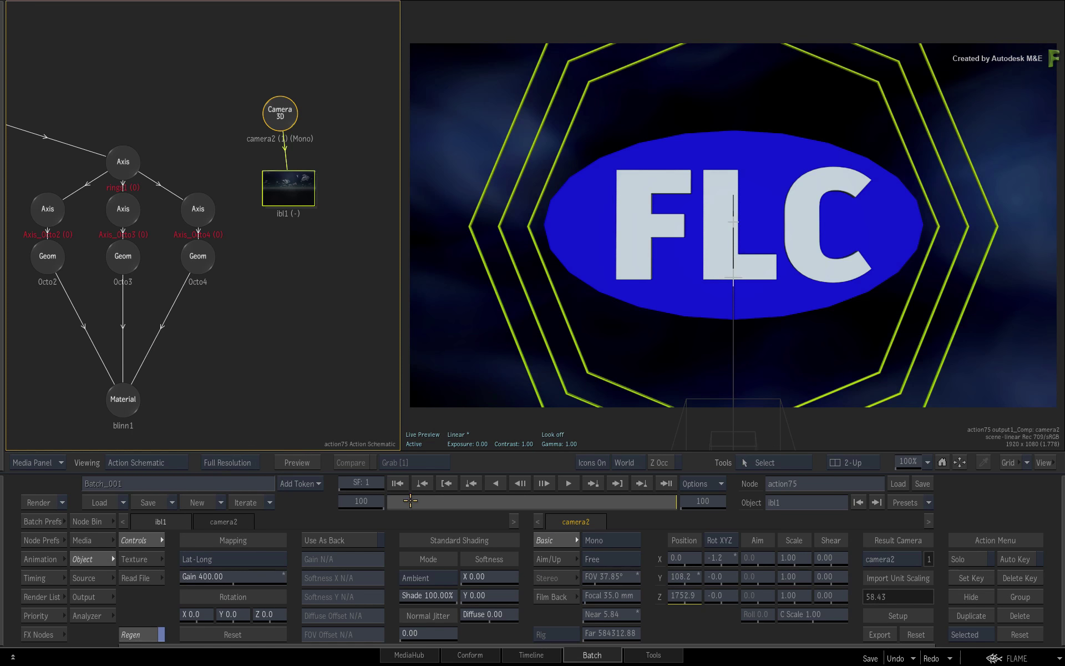
- Review the logo animation by scrubbing, playing forward, and playing backward from the last frame
left_click_drag(410, 501, 504, 500)
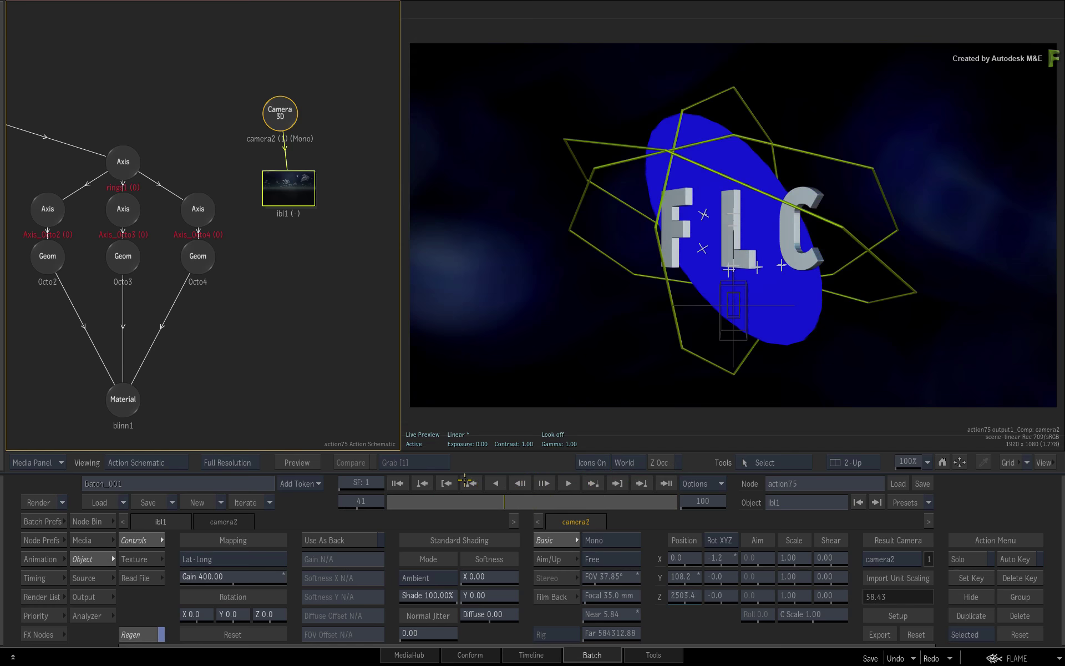
left_click(397, 483)
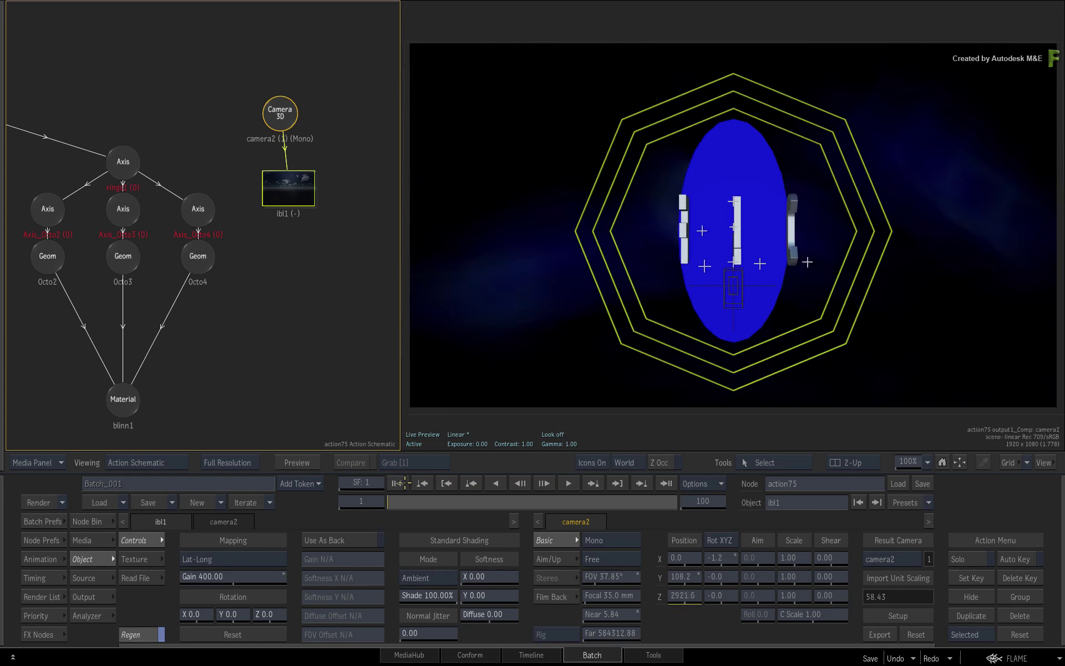
left_click(569, 483)
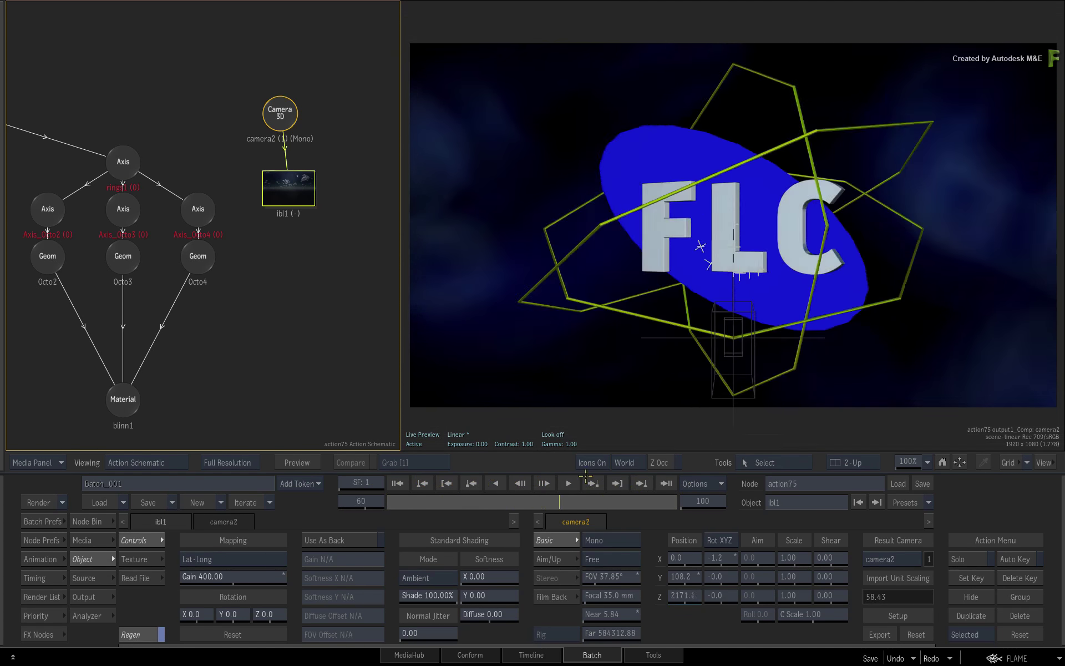
left_click(618, 482)
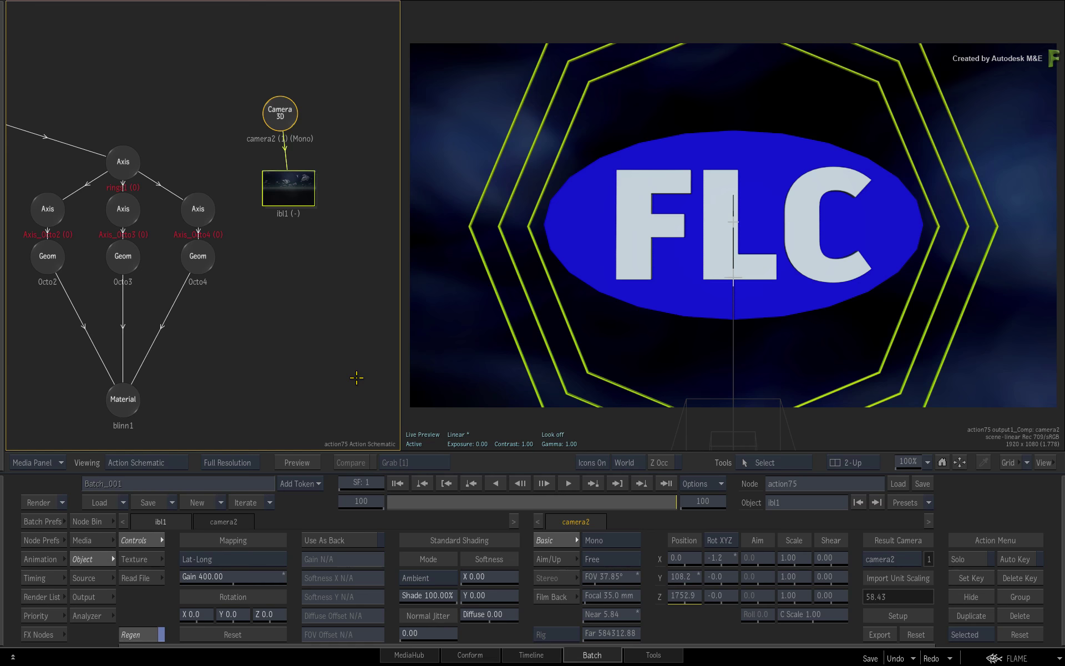
left_click(641, 484)
middle_click_drag(200, 376, 283, 338)
middle_click_drag(198, 364, 282, 361)
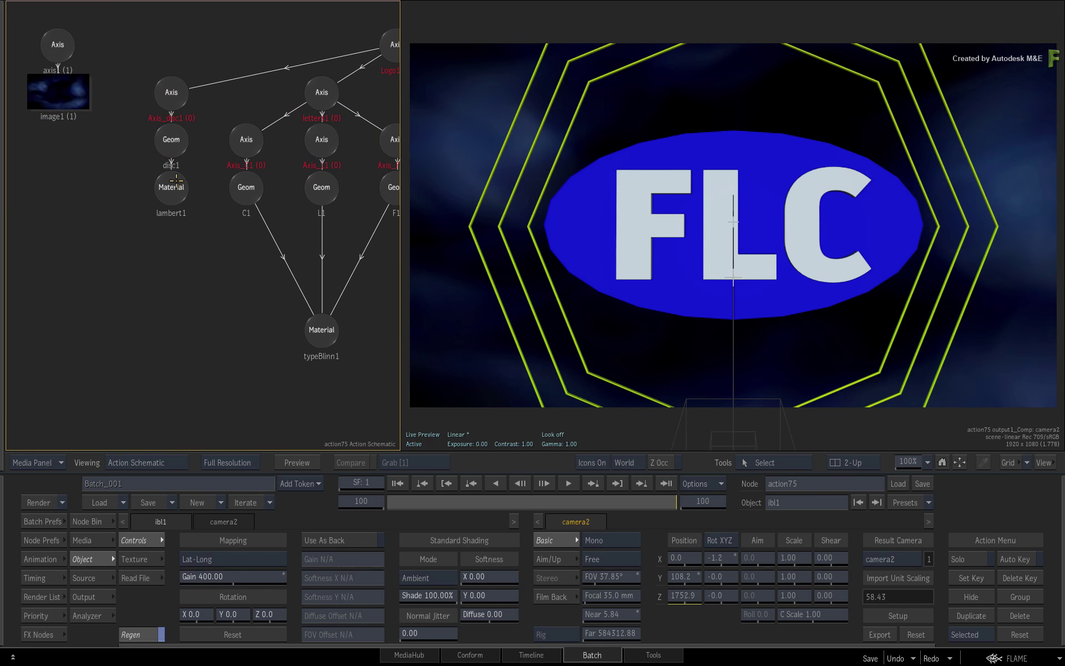
- Replace disc1's lambert1 material with the Manmade plastic_dots Substance PBR map
left_click_drag(176, 180, 163, 456)
left_click_drag(168, 139, 97, 224)
right_click(102, 227)
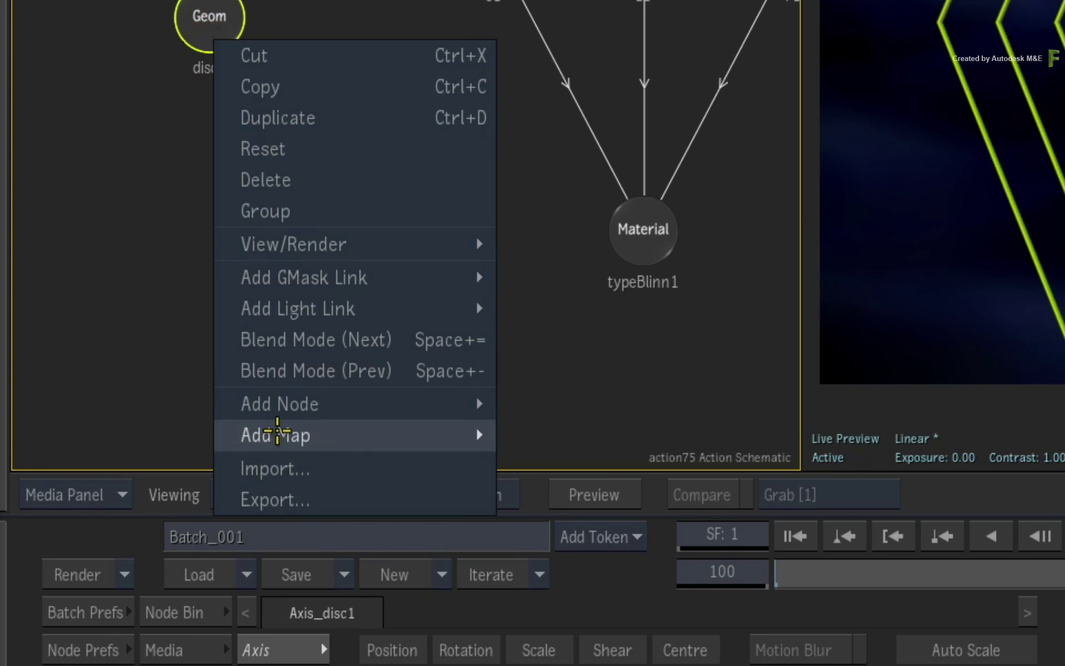
mouse_move(289, 434)
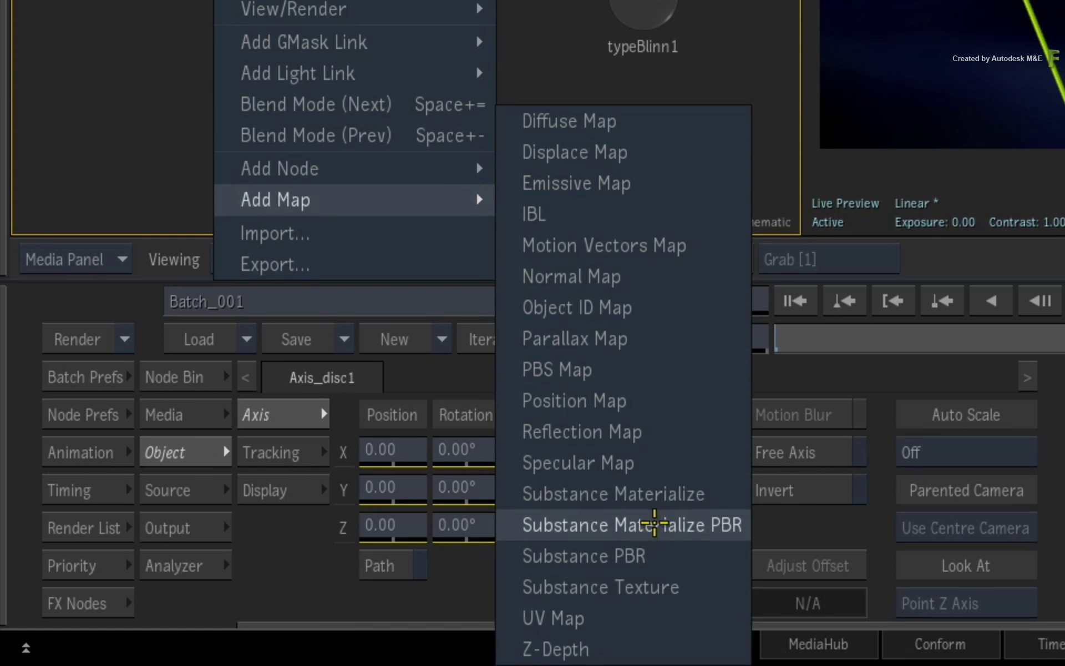
left_click(659, 554)
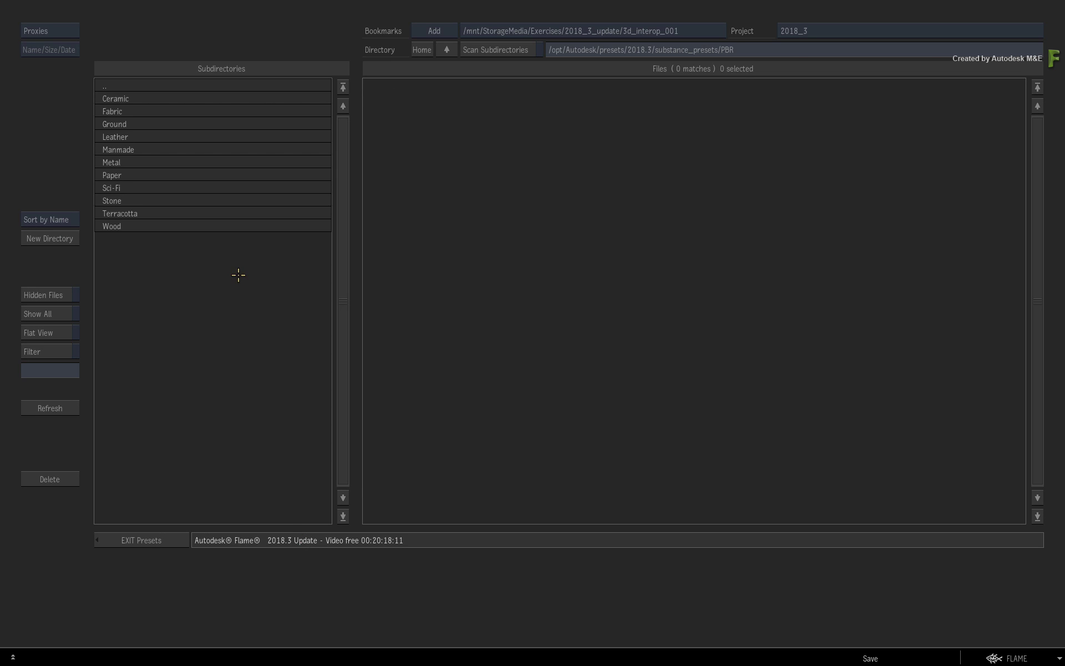
left_click(164, 151)
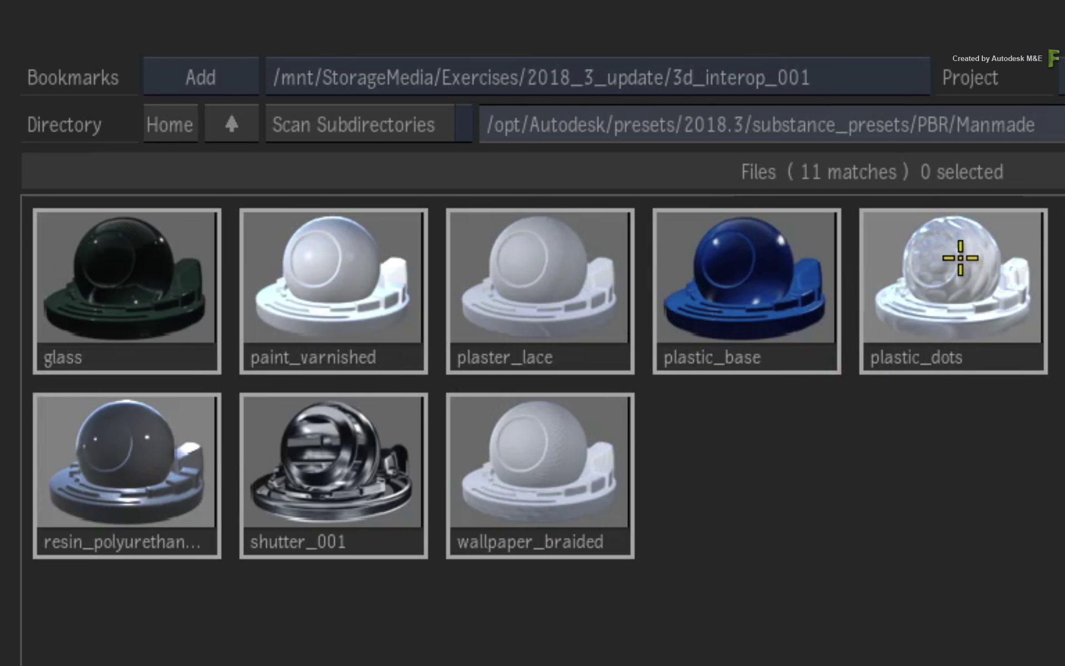
left_click(737, 104)
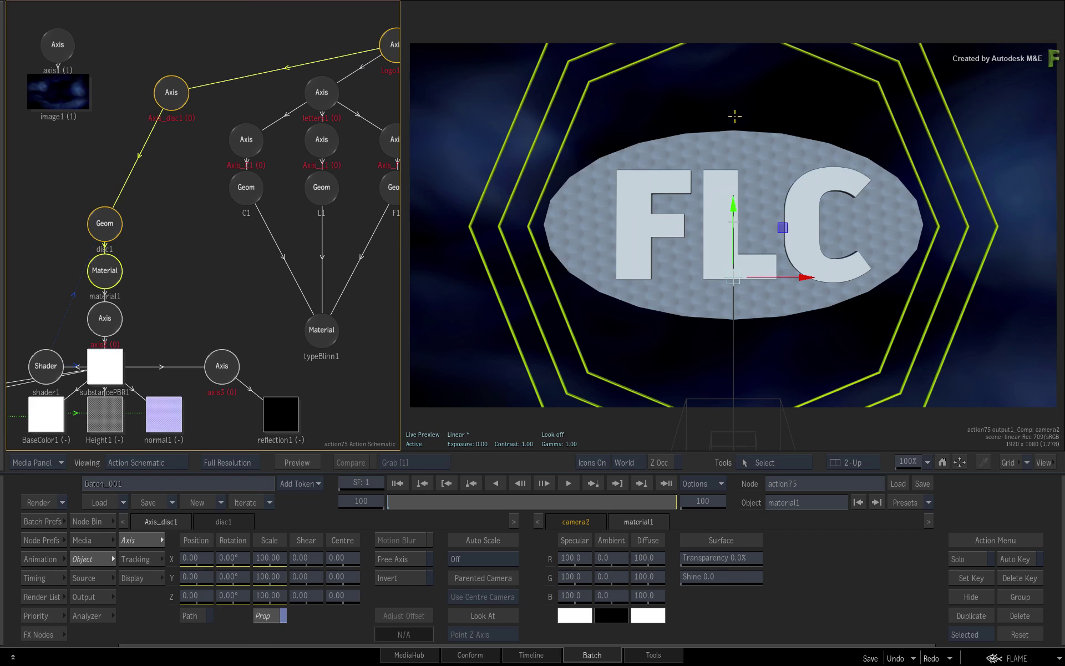
middle_click_drag(150, 264, 233, 171)
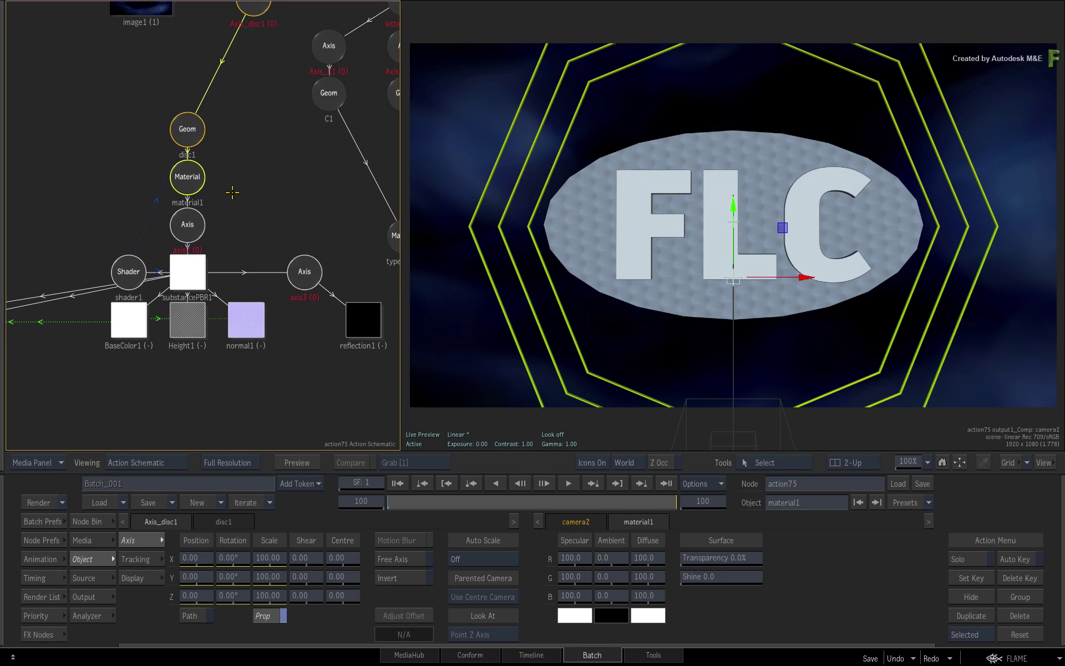
- Set the substancePBR1 Globals colour to blue in the Colour Picker
left_click(189, 280)
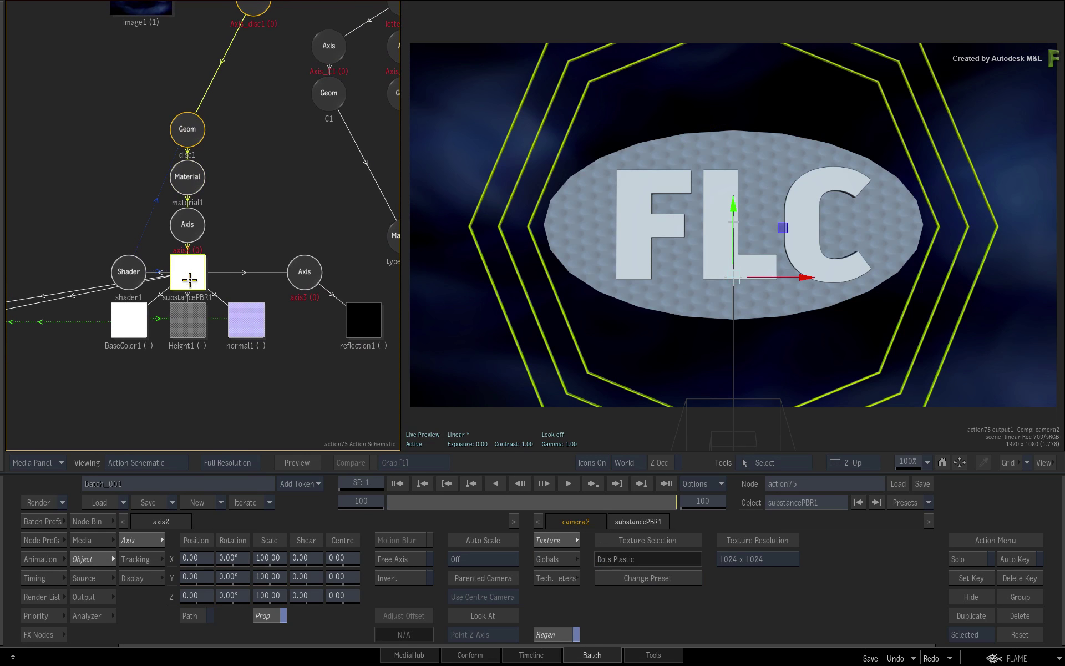
left_click(572, 559)
left_click(653, 602)
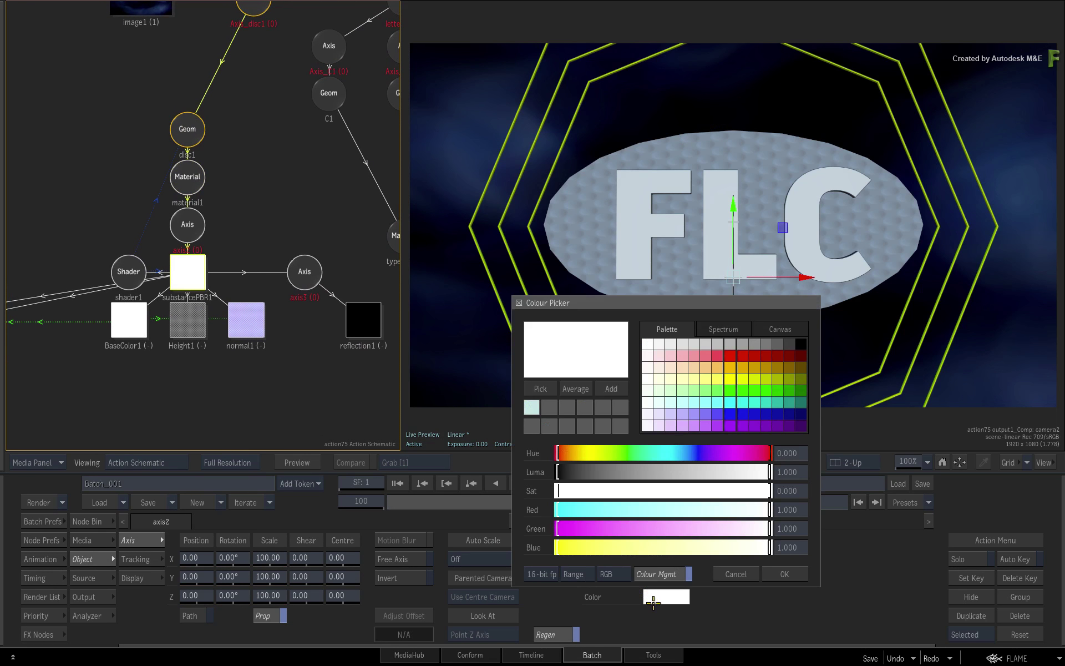
left_click(733, 411)
left_click(788, 574)
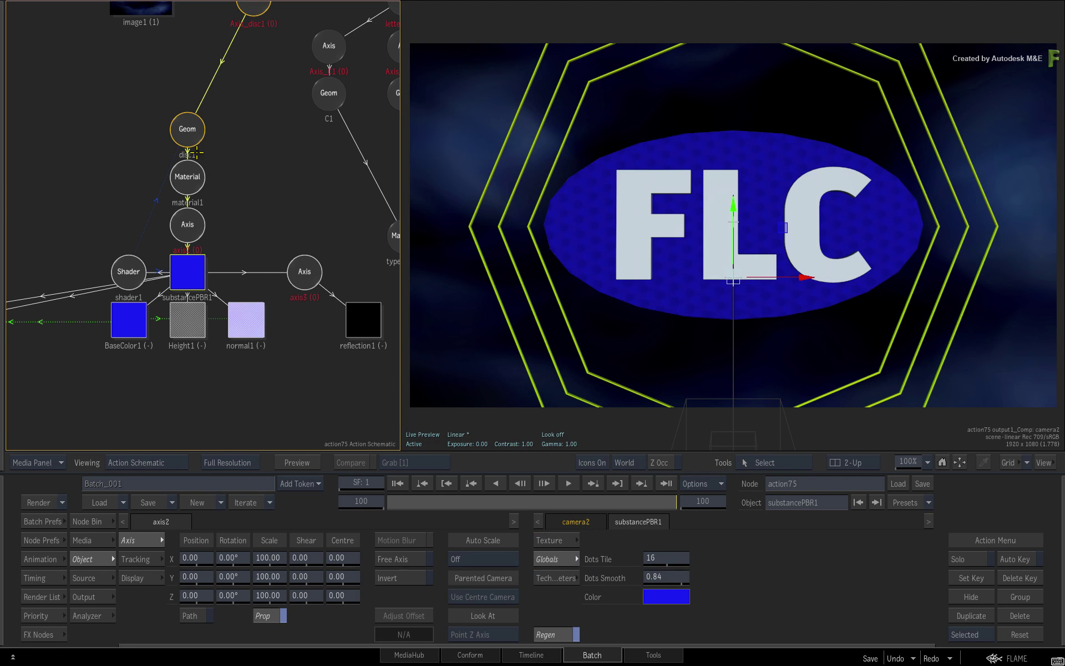
- Remove the typeBlinn1 material from the letters and make room around F1
left_click_drag(201, 141, 109, 159)
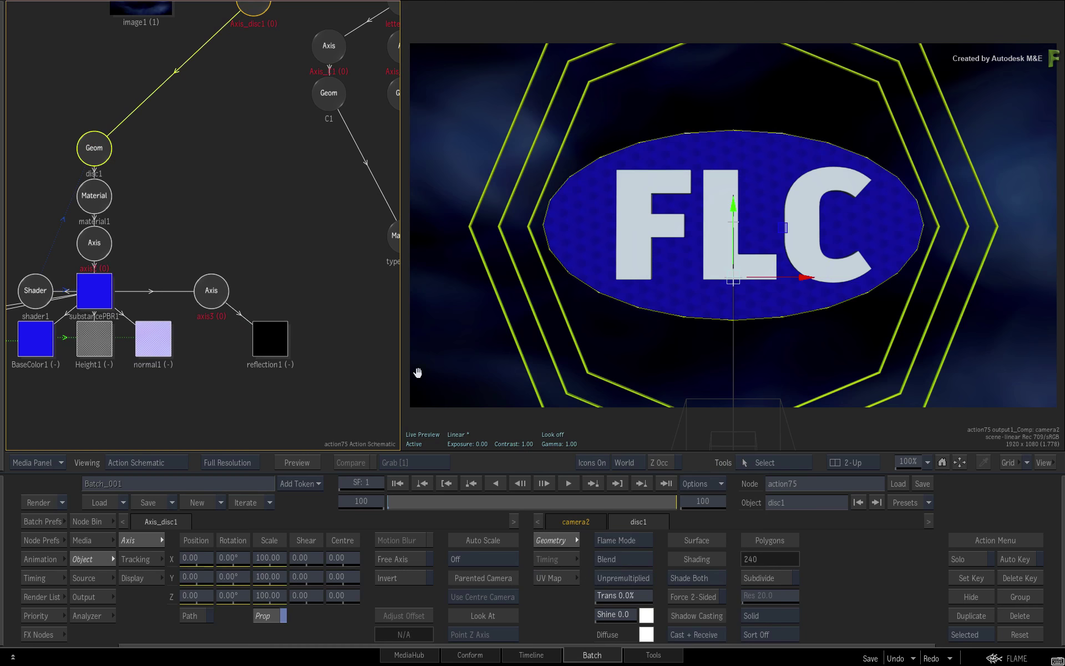
middle_click_drag(299, 267, 105, 352)
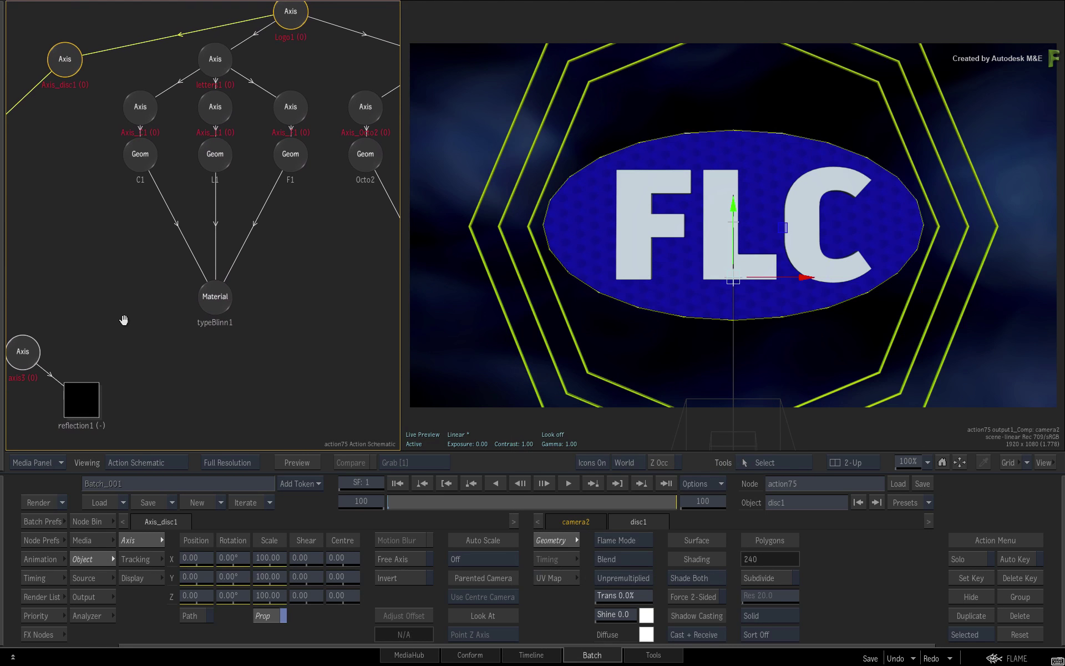
left_click_drag(213, 299, 220, 657)
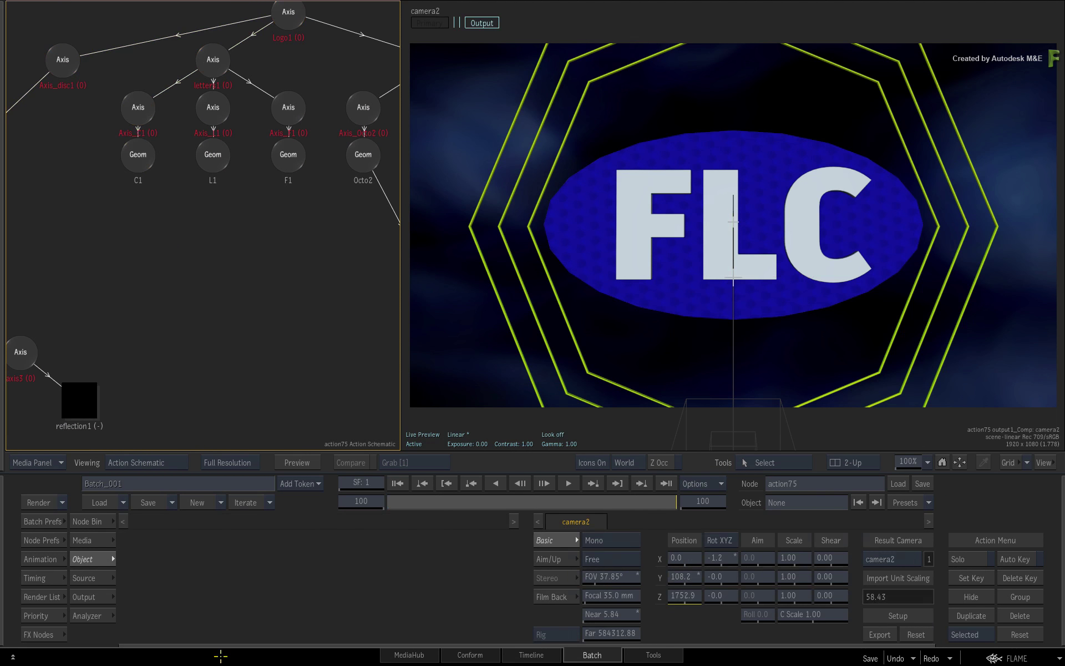
left_click(138, 157)
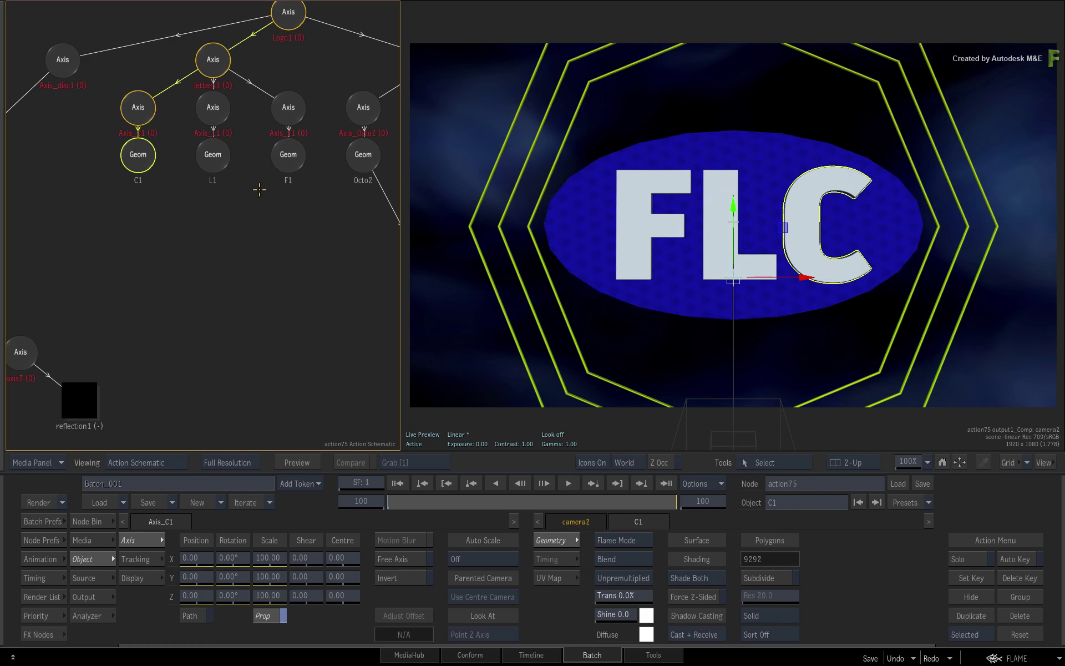
left_click_drag(288, 157, 286, 250)
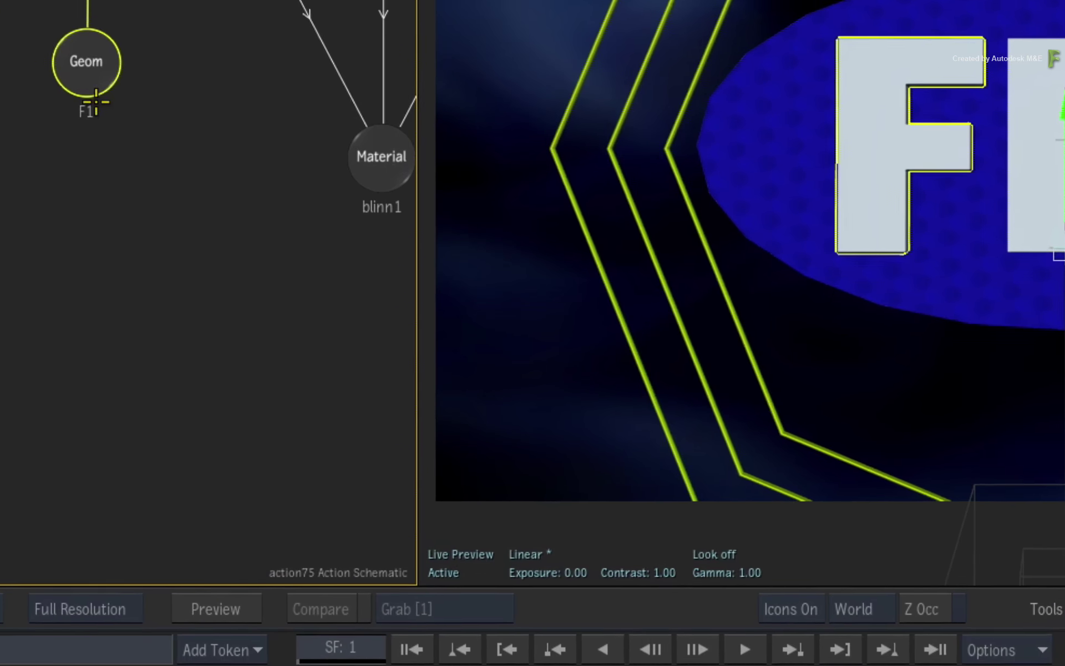
- Apply the Metal bumped steel Substance PBR preset to the F1 letter
right_click(223, 202)
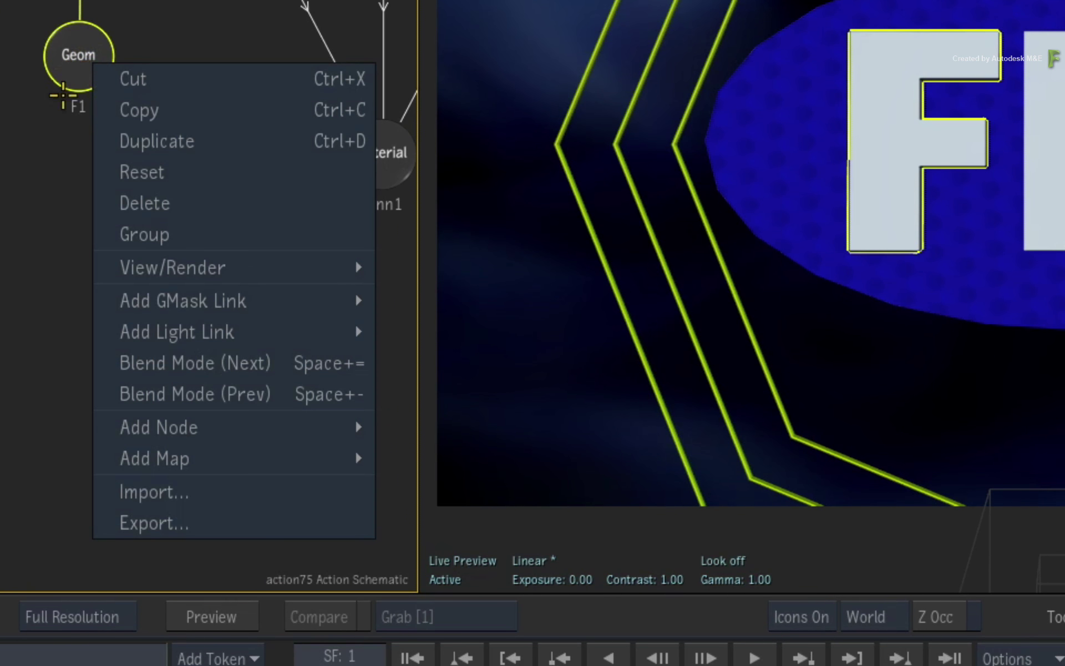
mouse_move(183, 455)
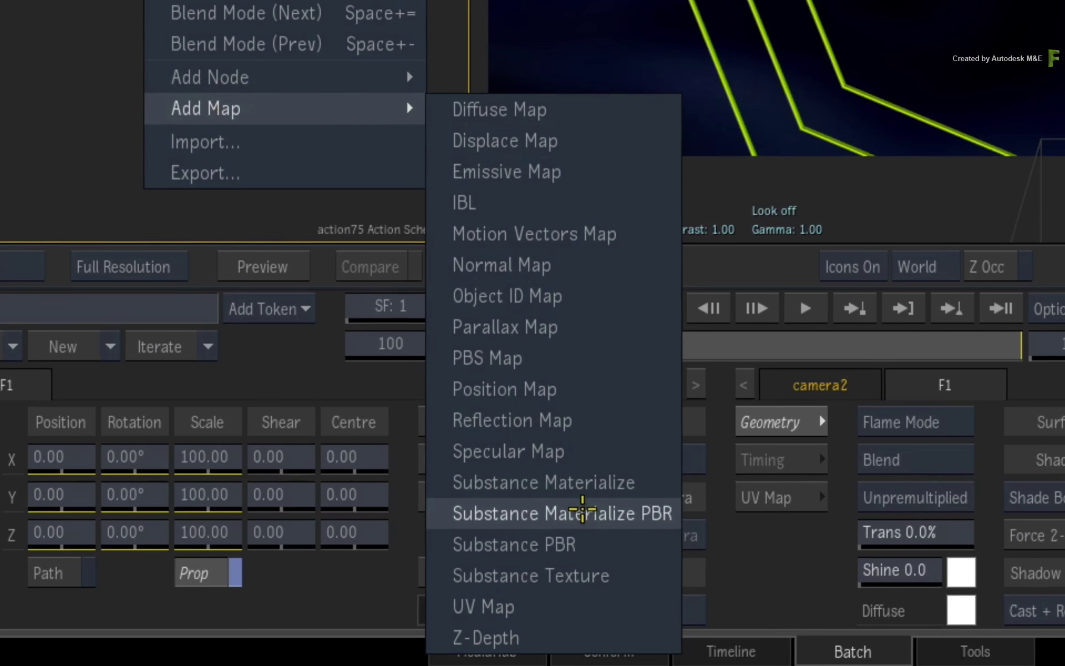
left_click(598, 543)
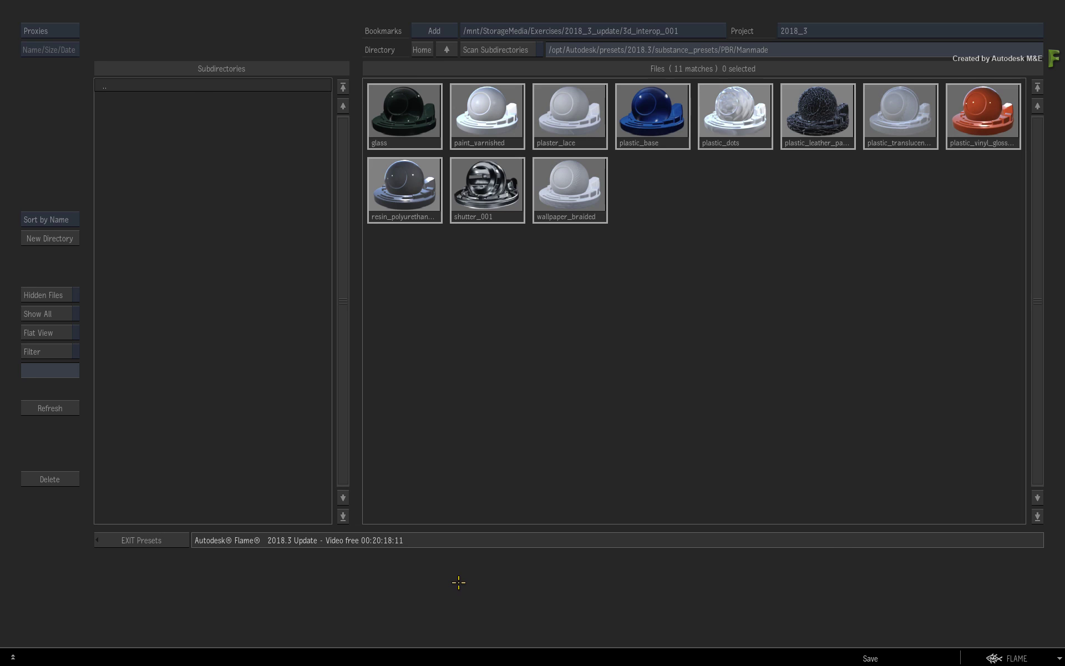
left_click(446, 50)
left_click(139, 162)
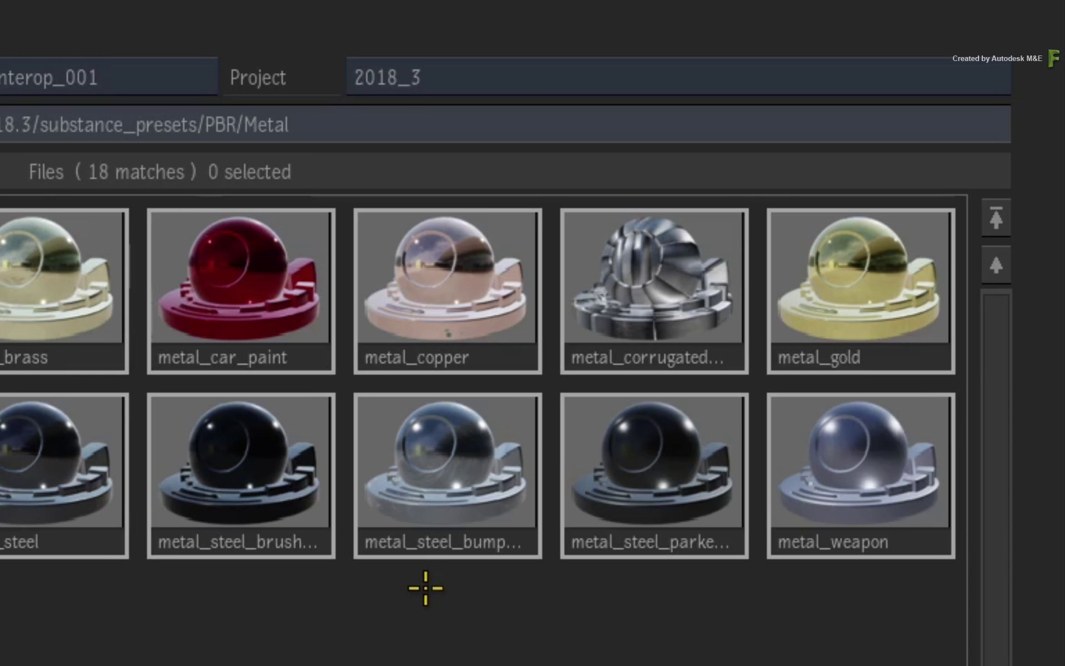
double_click(452, 494)
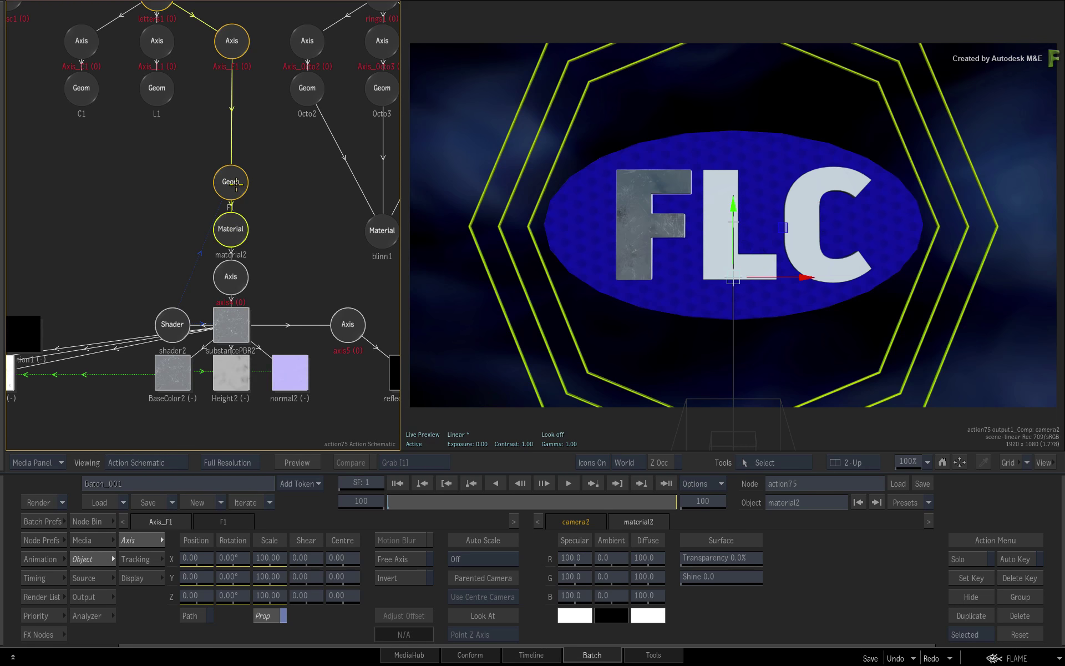
- Rearrange F1, material2 and shader2, and link shader2 to the letters for a steel look
left_click_drag(236, 185, 232, 108)
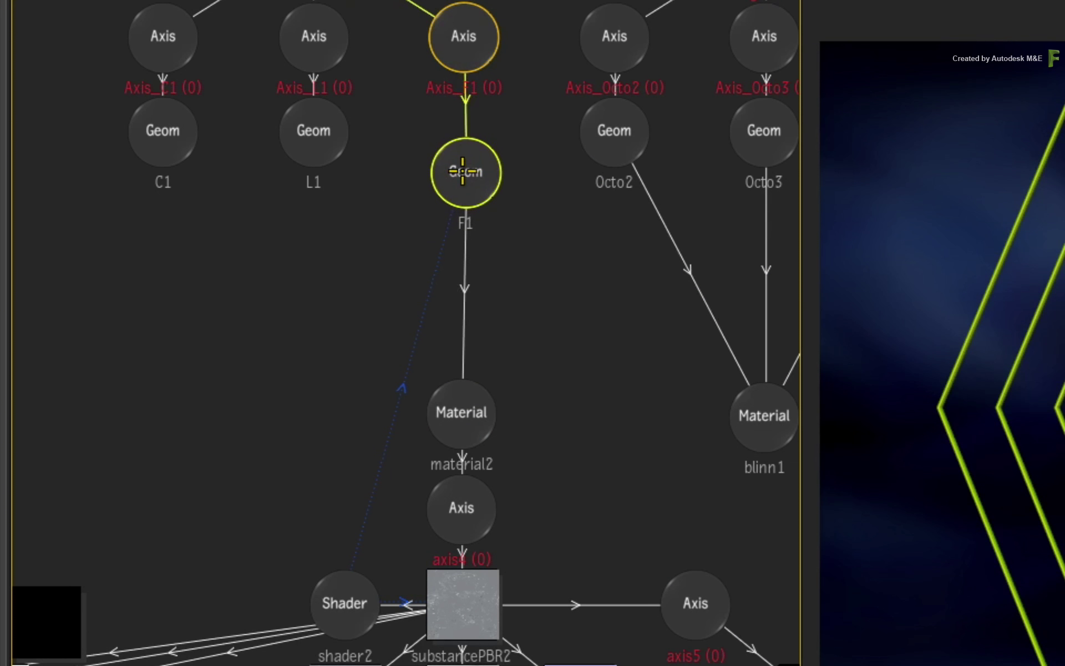
left_click_drag(462, 412, 468, 384, "alt+shift")
left_click_drag(352, 595, 315, 379)
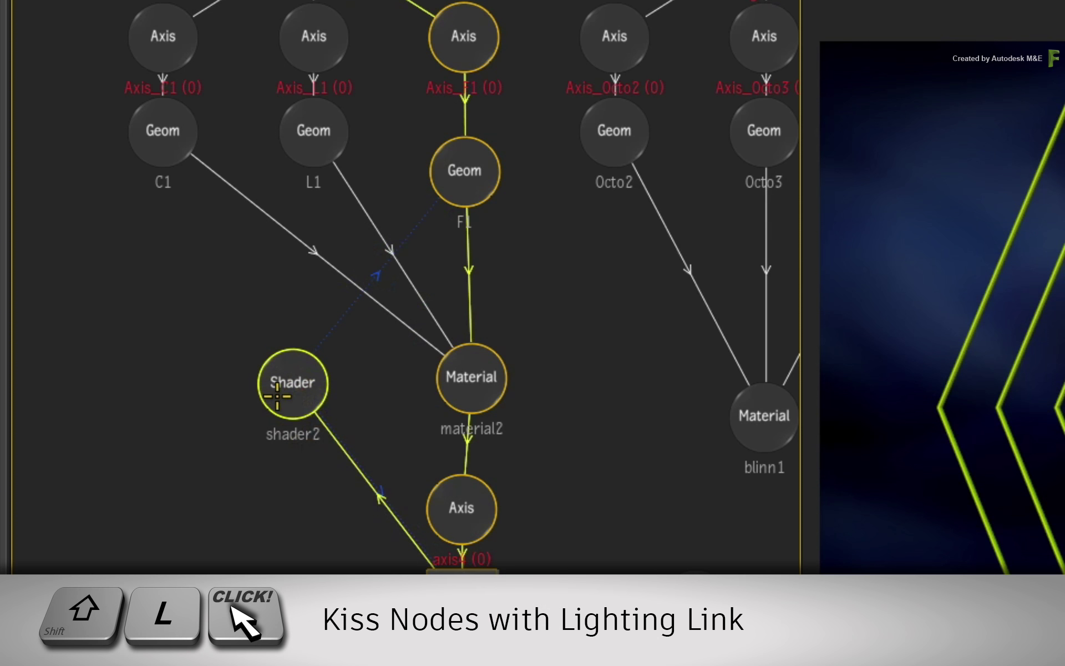
left_click_drag(294, 384, 290, 340, "shift")
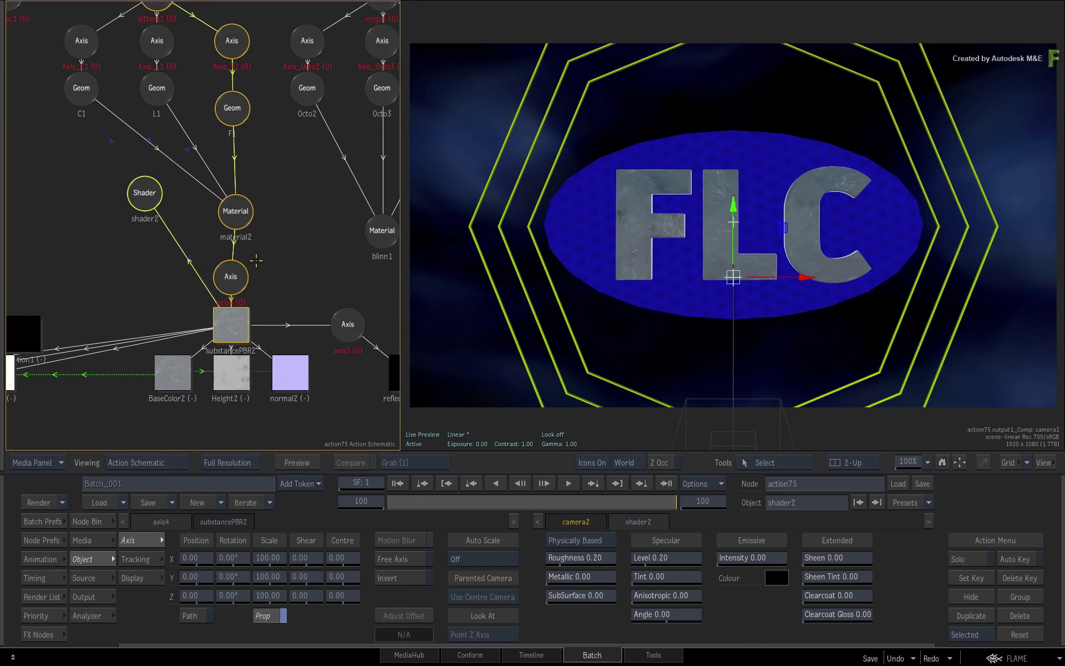
left_click_drag(238, 208, 240, 272, "shift")
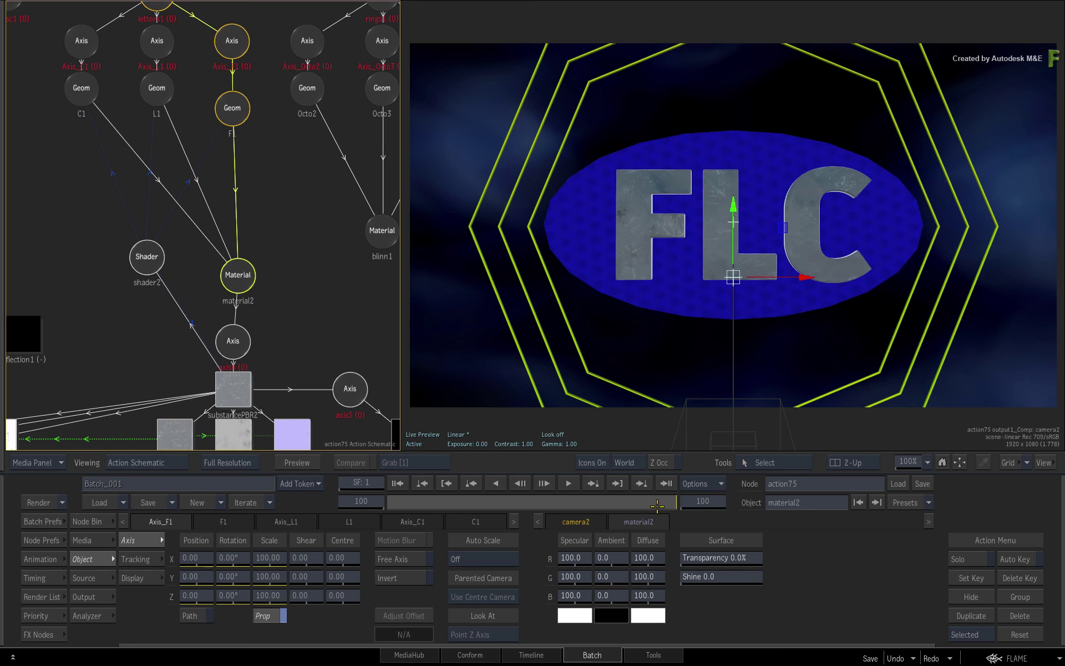
left_click_drag(664, 502, 574, 502)
left_click(520, 483)
left_click_drag(442, 503, 727, 492)
left_click_drag(577, 501, 596, 481)
left_click(596, 482)
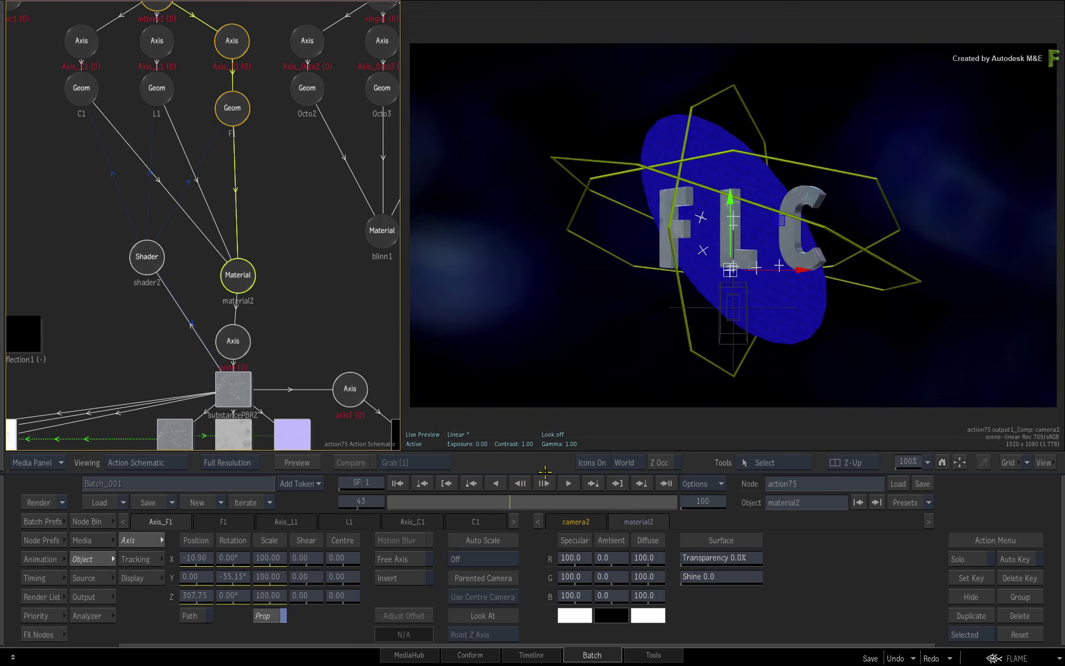
mouse_move(654, 505)
left_mouse_down()
mouse_move(527, 502)
mouse_move(664, 501)
left_mouse_up()
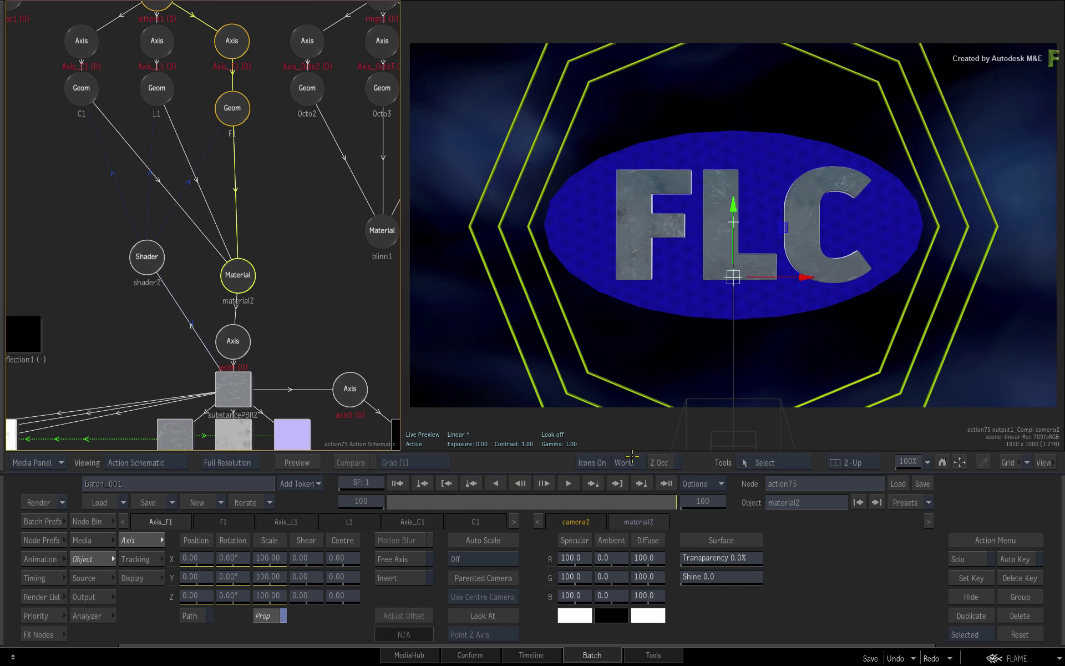
- Select camera2 in the schematic and play its current animation
middle_click_drag(269, 191, 221, 188)
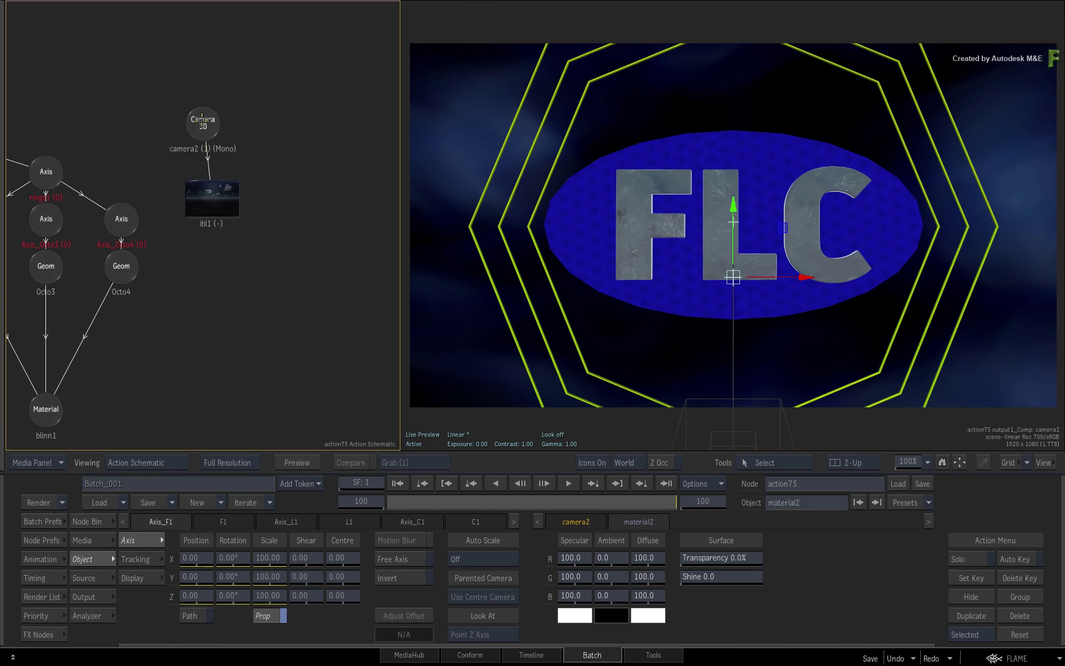
left_click_drag(202, 122, 210, 126)
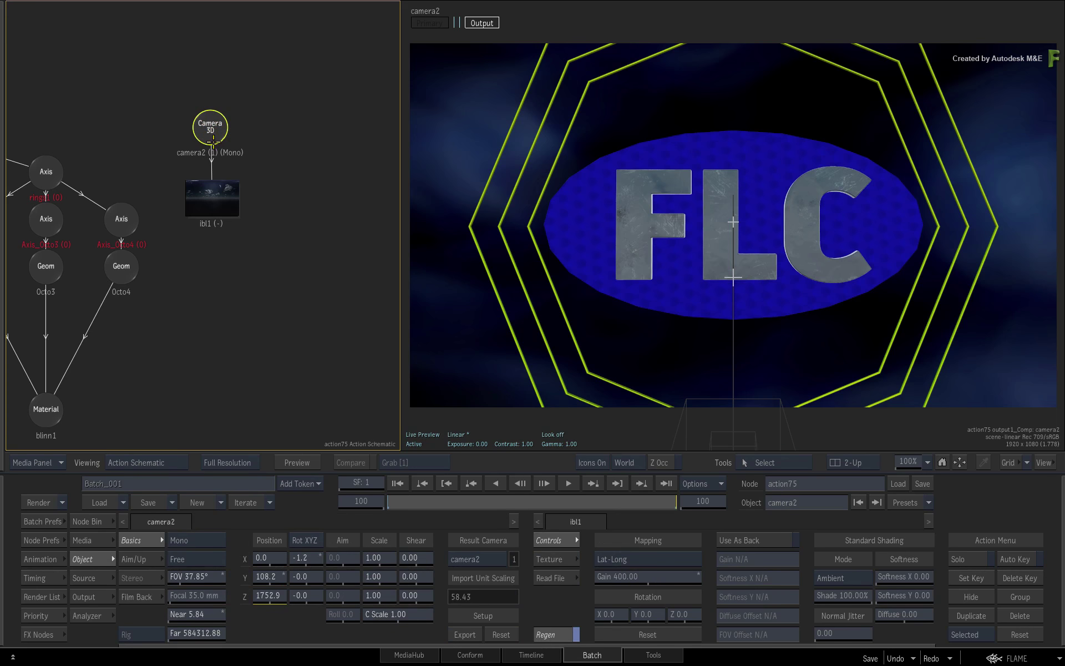
left_click(444, 488)
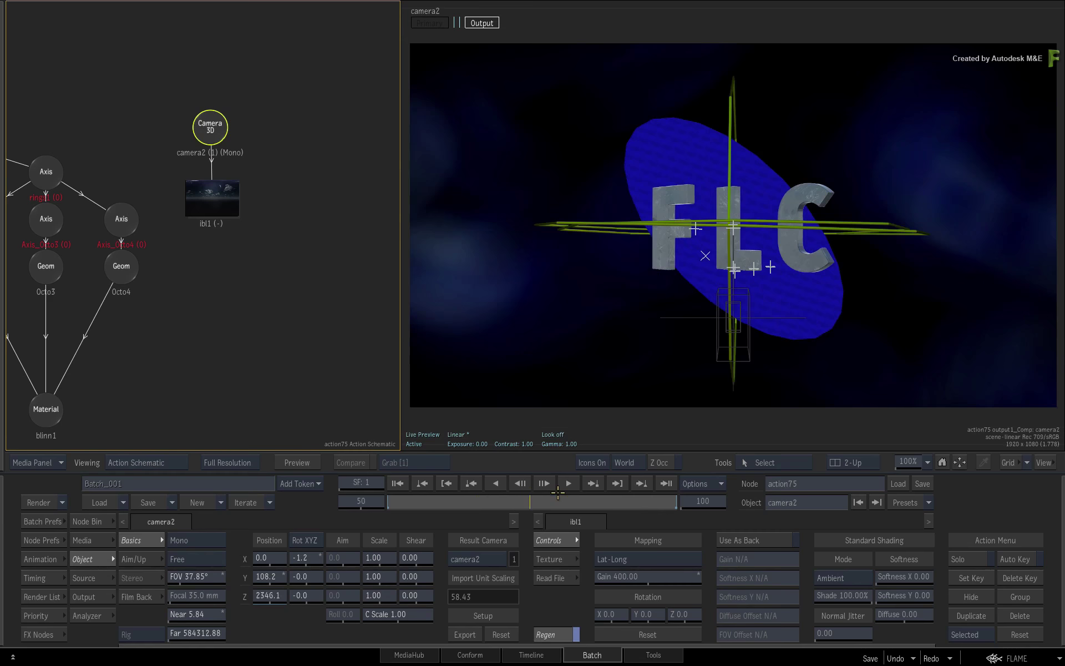
left_click(667, 488)
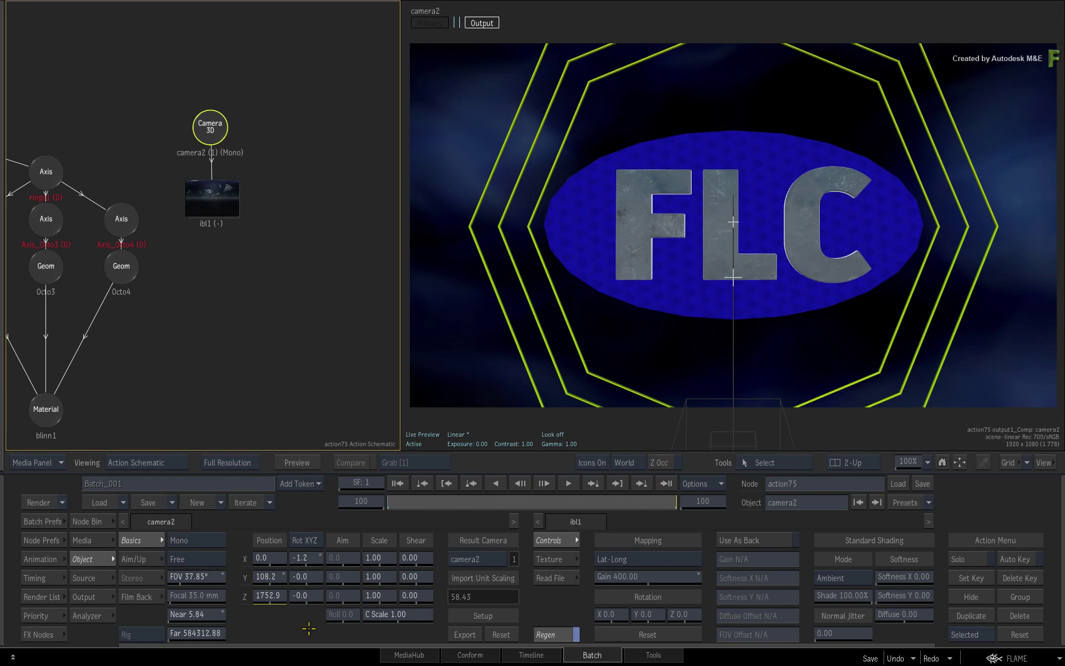
- Reverse camera2's Z position curve in the Channels editor, then play it back and return to frame 1
left_click(273, 598)
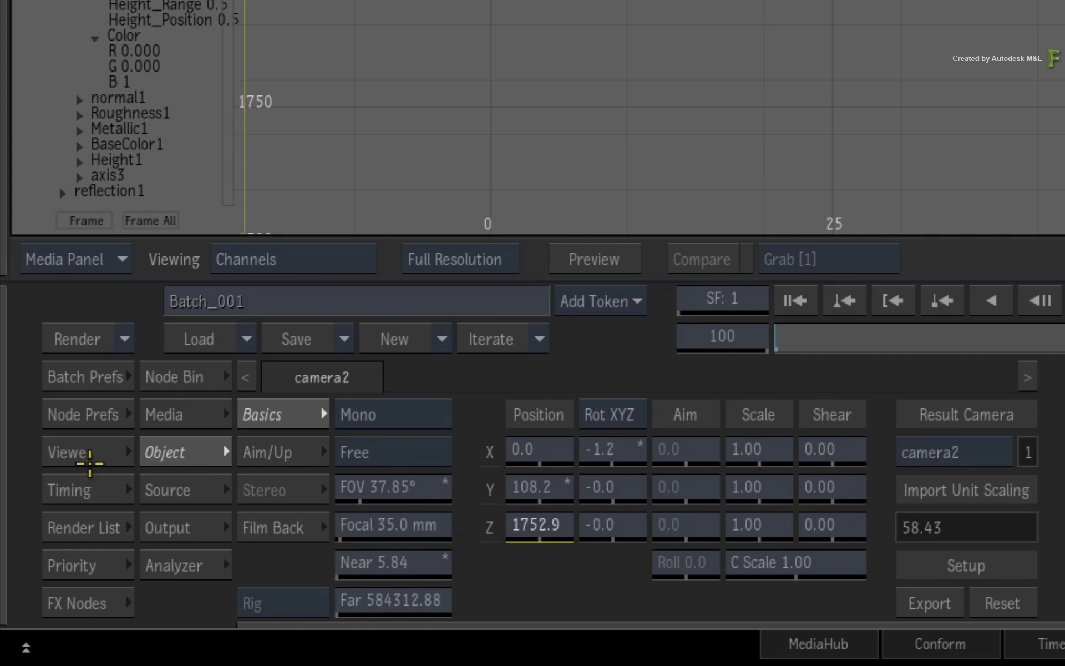
left_click(89, 452)
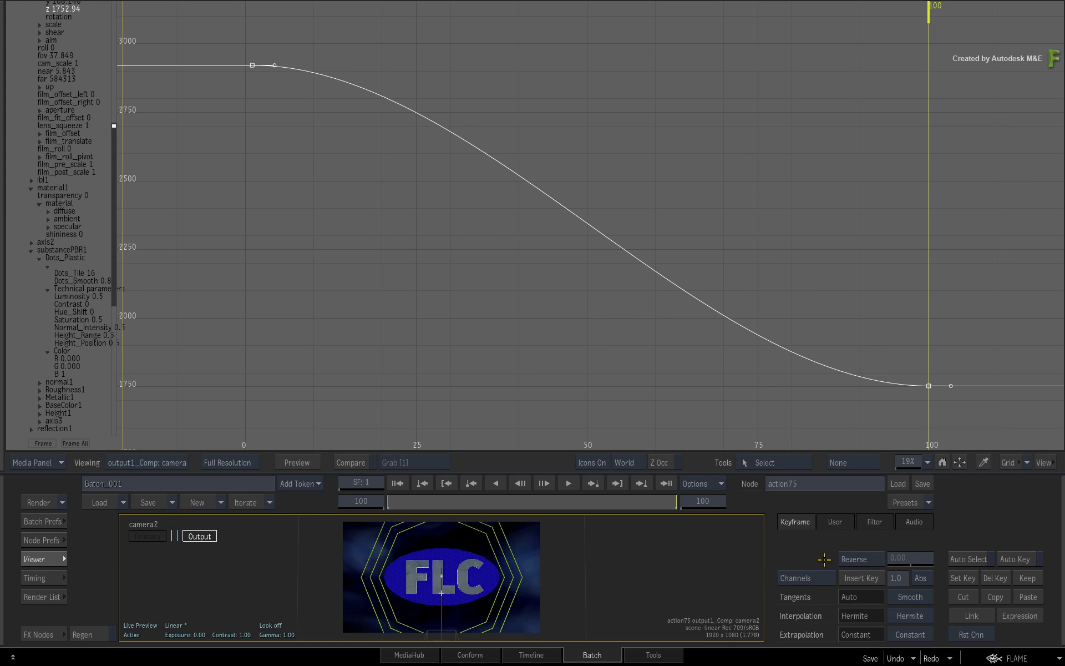
left_click(867, 559)
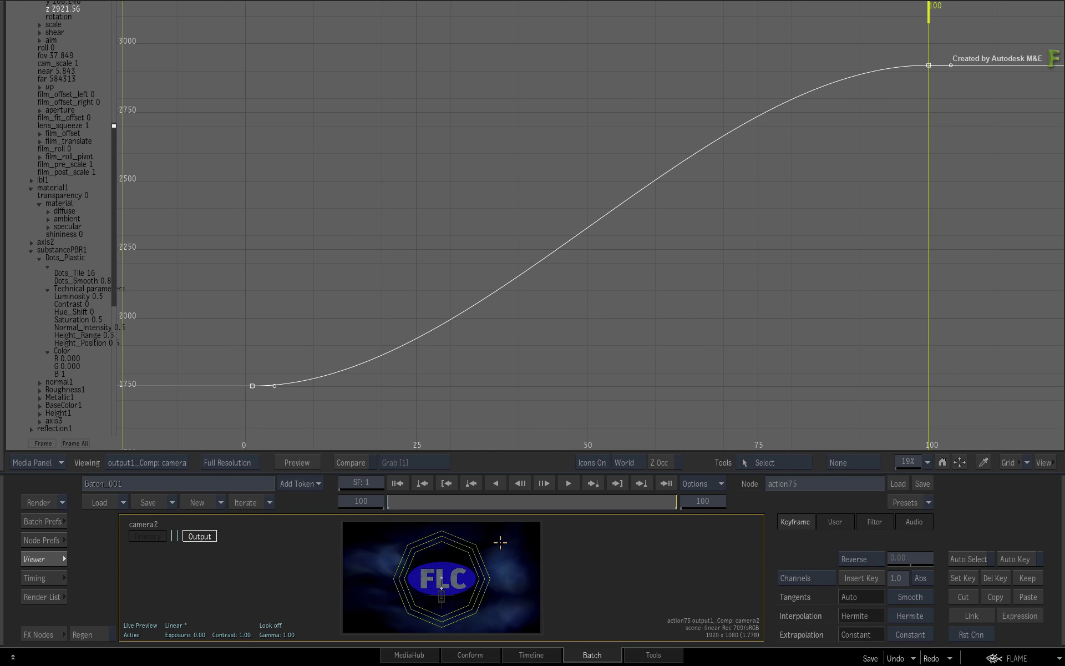
key("space")
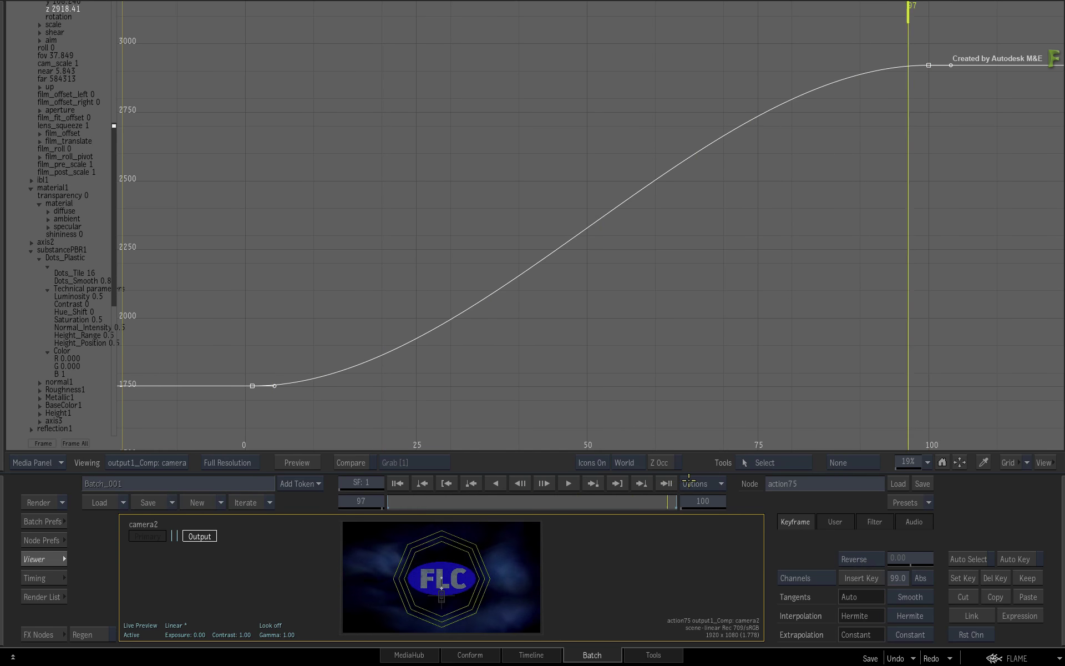
left_click_drag(453, 501, 305, 517)
- Return to the Action schematic and result viewer and play the reversed camera2 pull-out twice
left_click(50, 561)
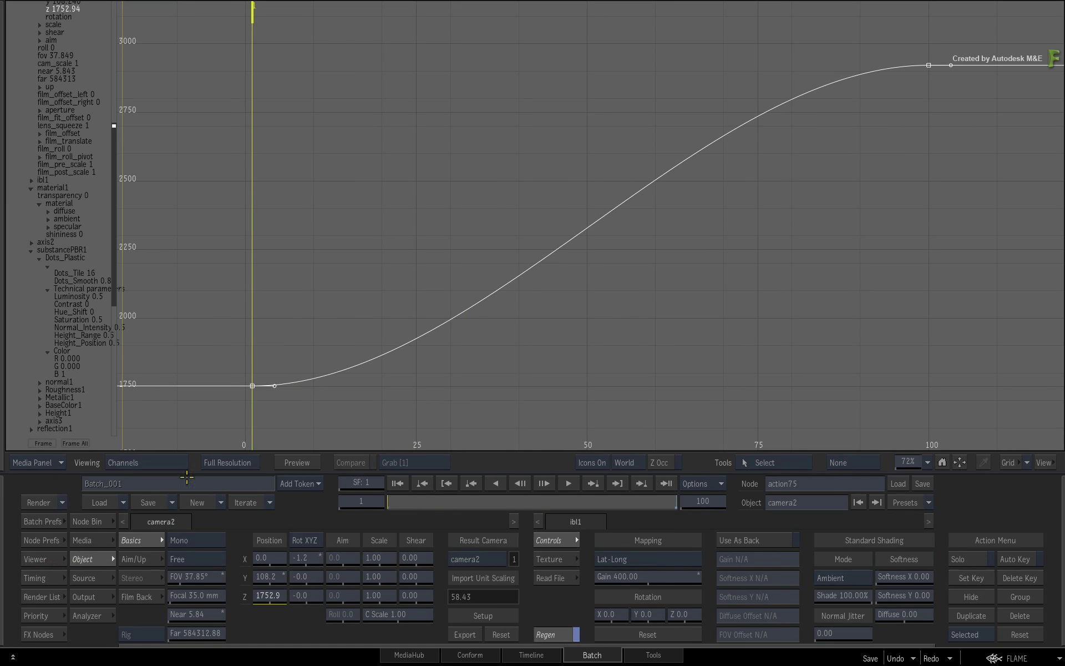
key("Escape")
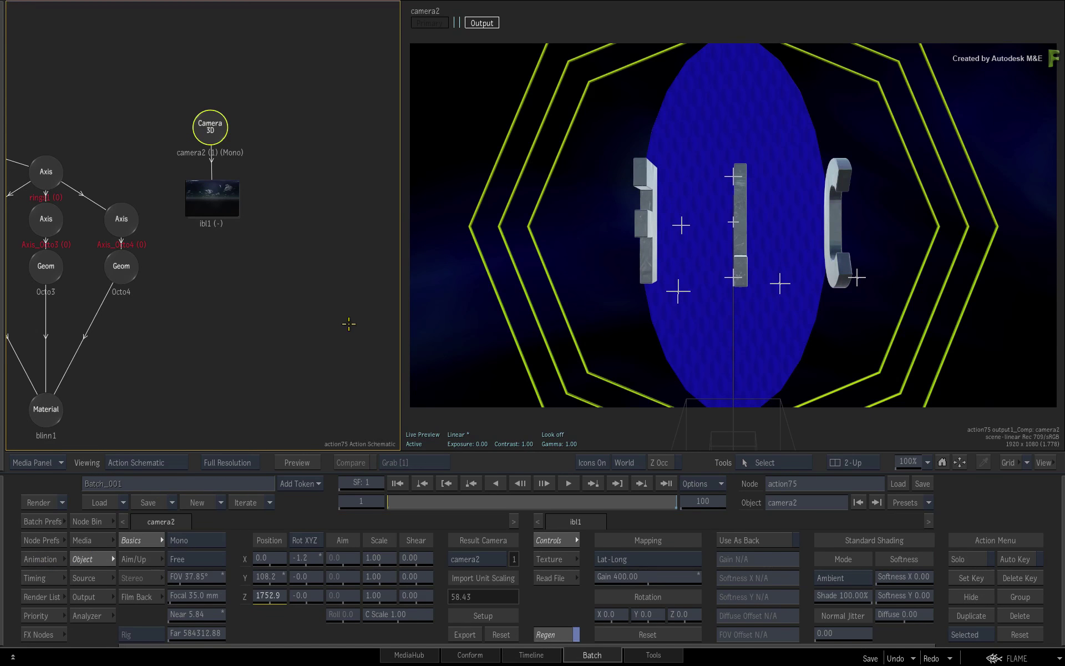
left_click(568, 483)
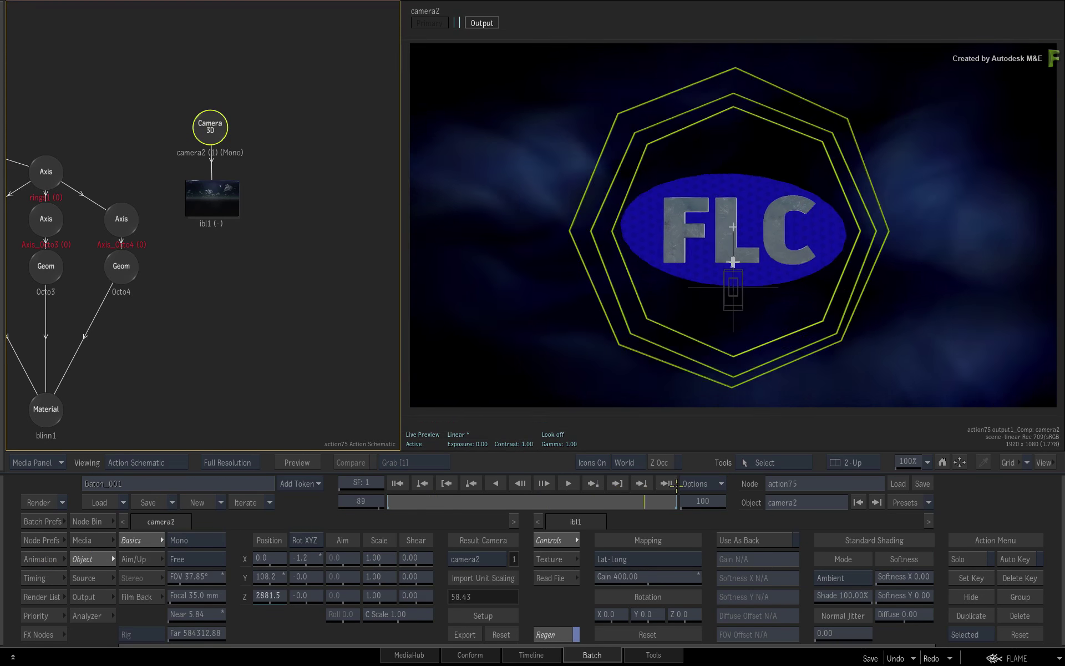
left_click(664, 483)
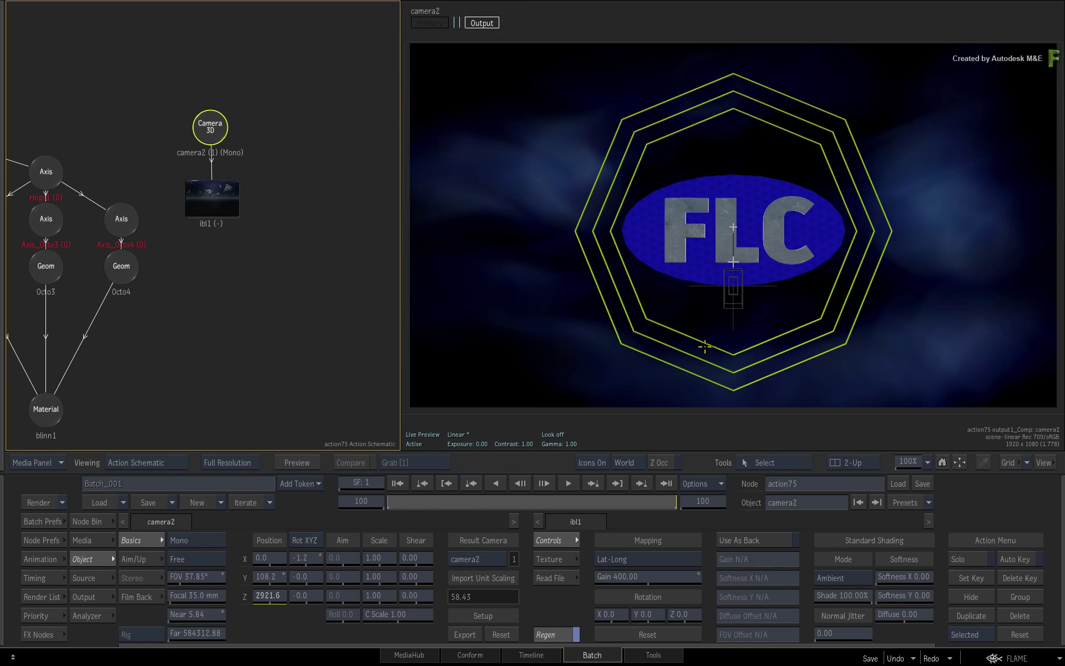
scroll(714, 266, "up", 5)
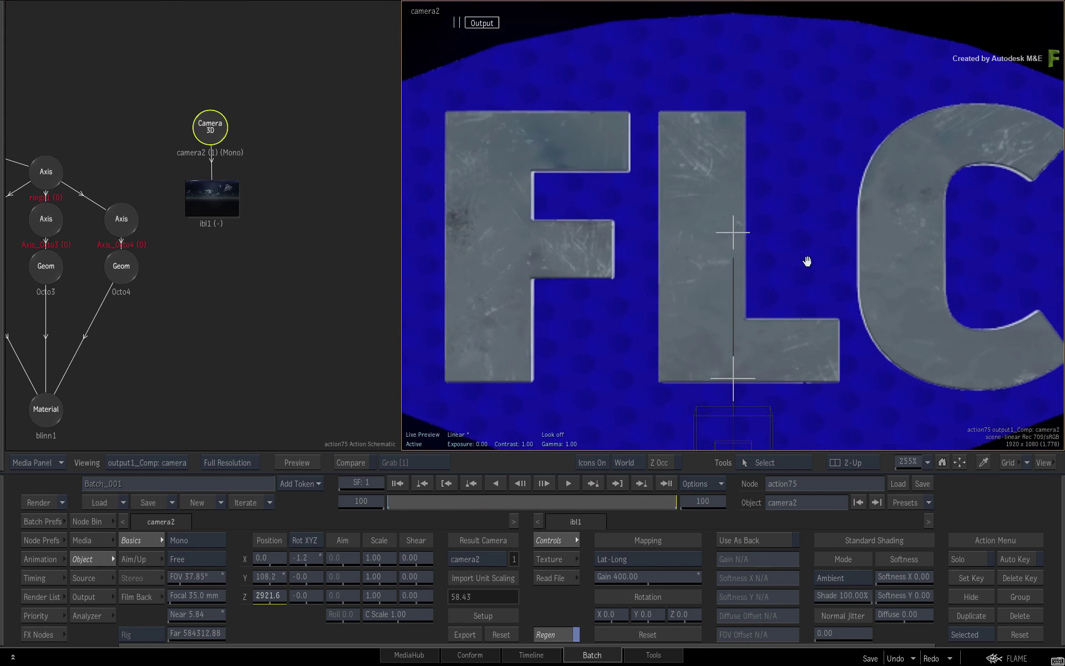
middle_click_drag(821, 329, 830, 326)
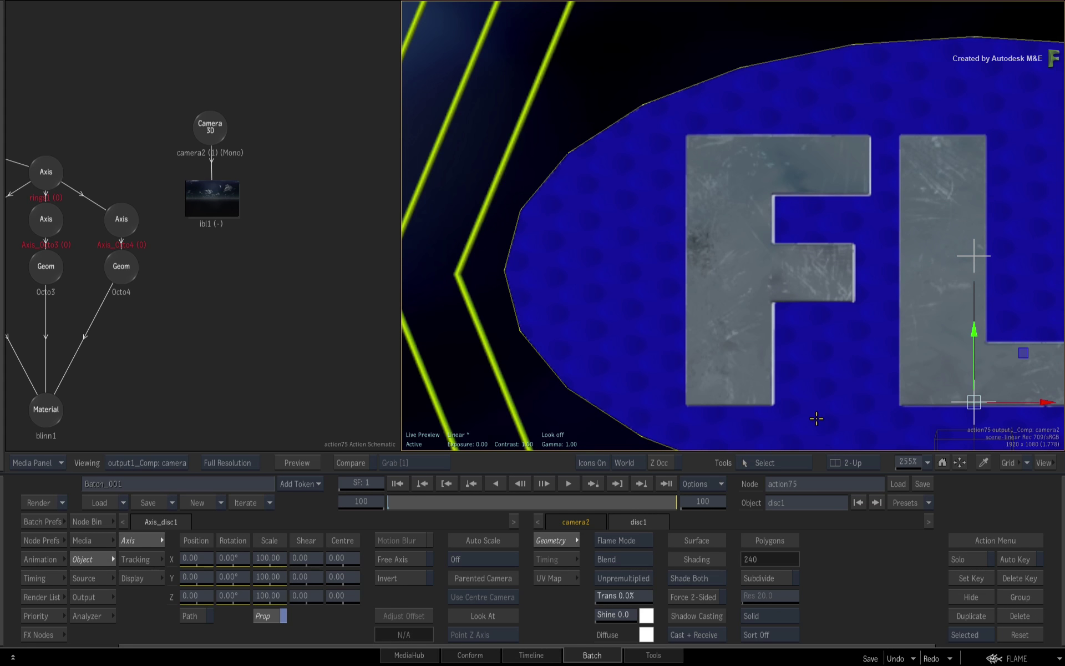
left_click(960, 462)
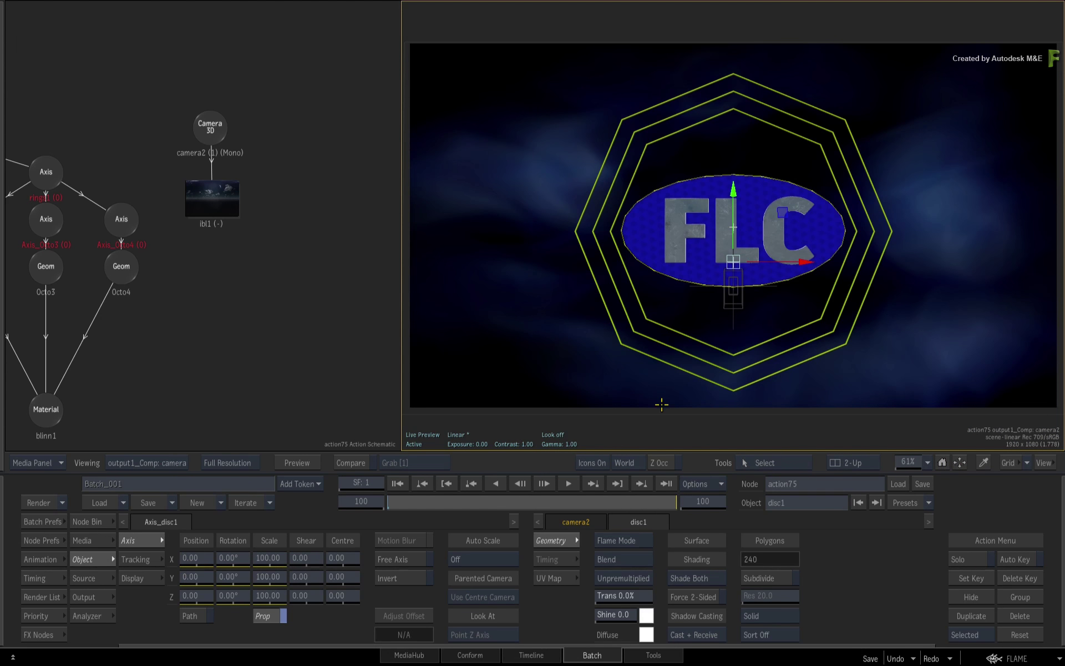
left_click(667, 425)
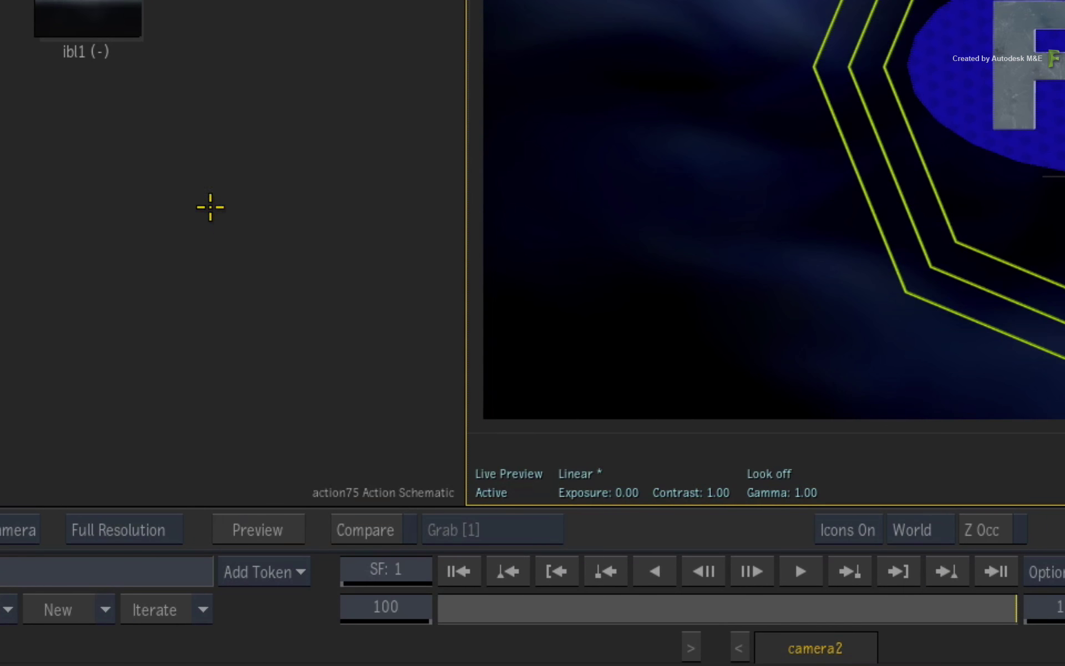
- Start a geometry export to the bookmarked project folder with File Version FBX 2018
right_click(274, 298)
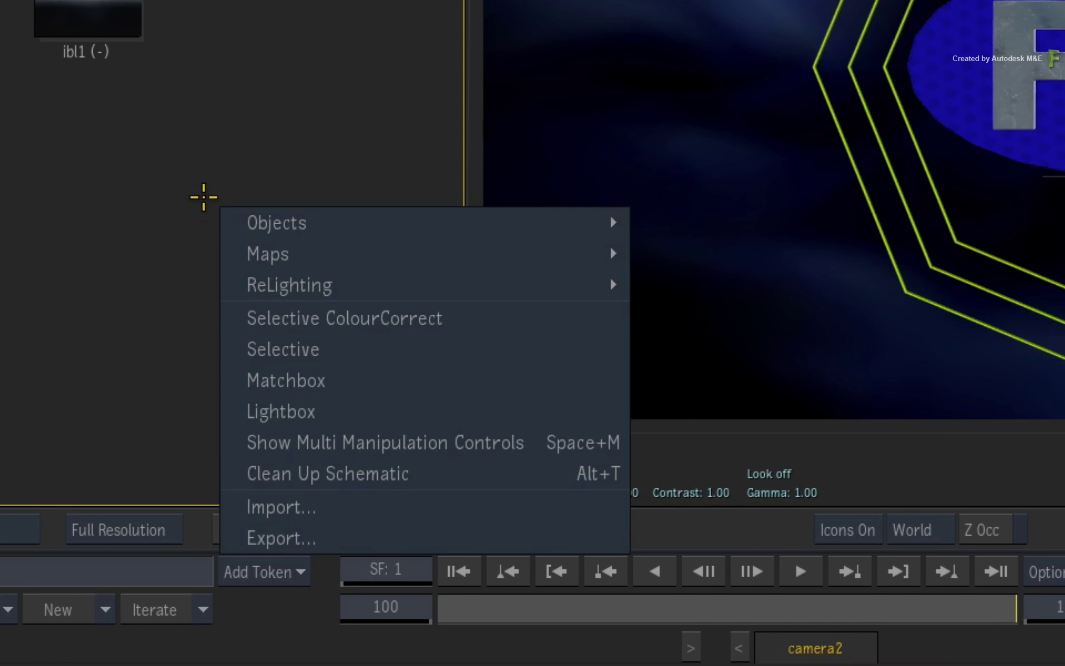
left_click(331, 535)
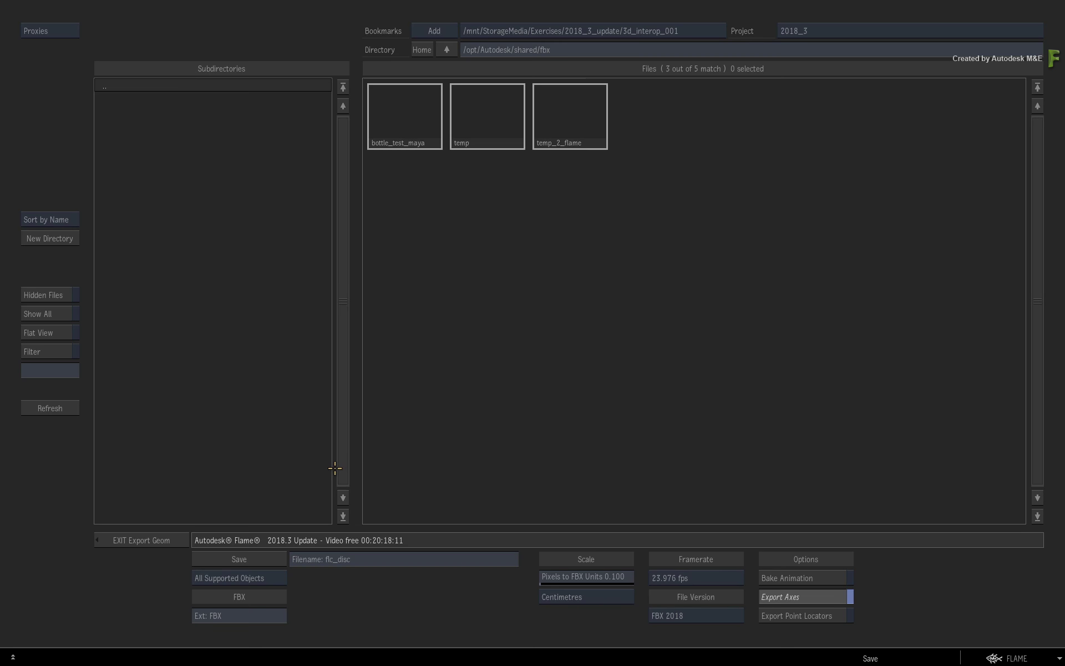
left_click(626, 30)
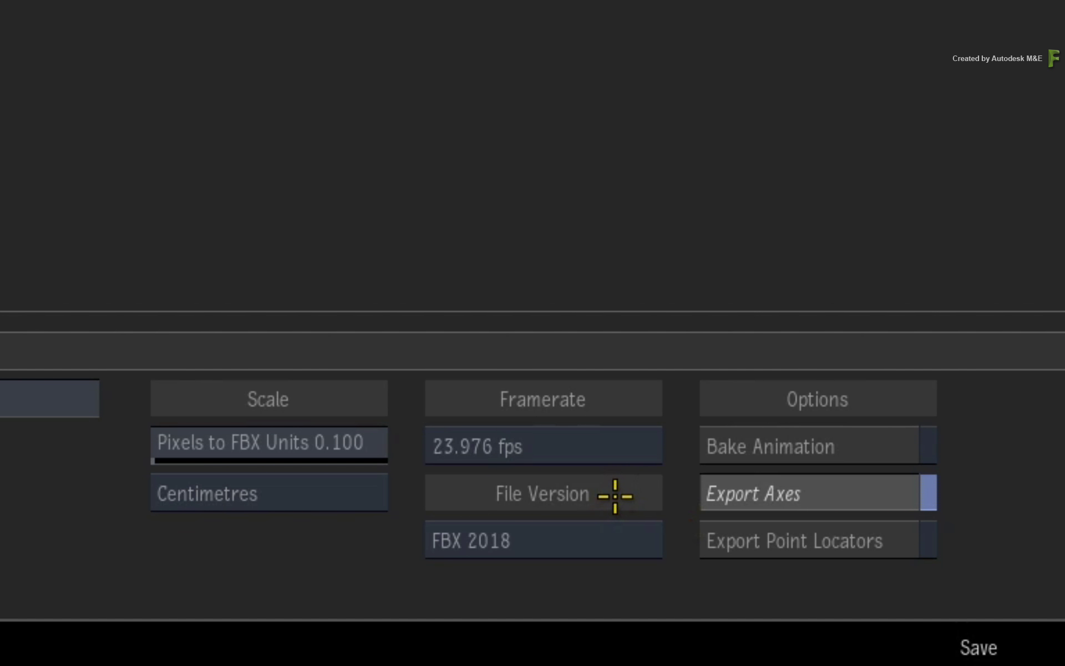
left_click(616, 534)
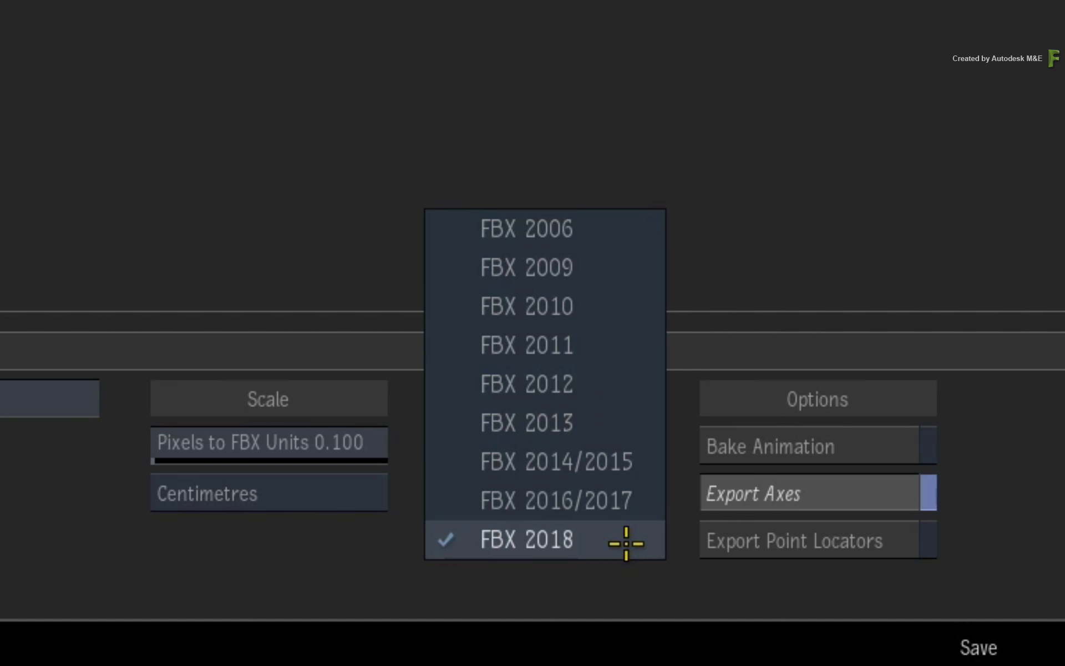
left_click(628, 543)
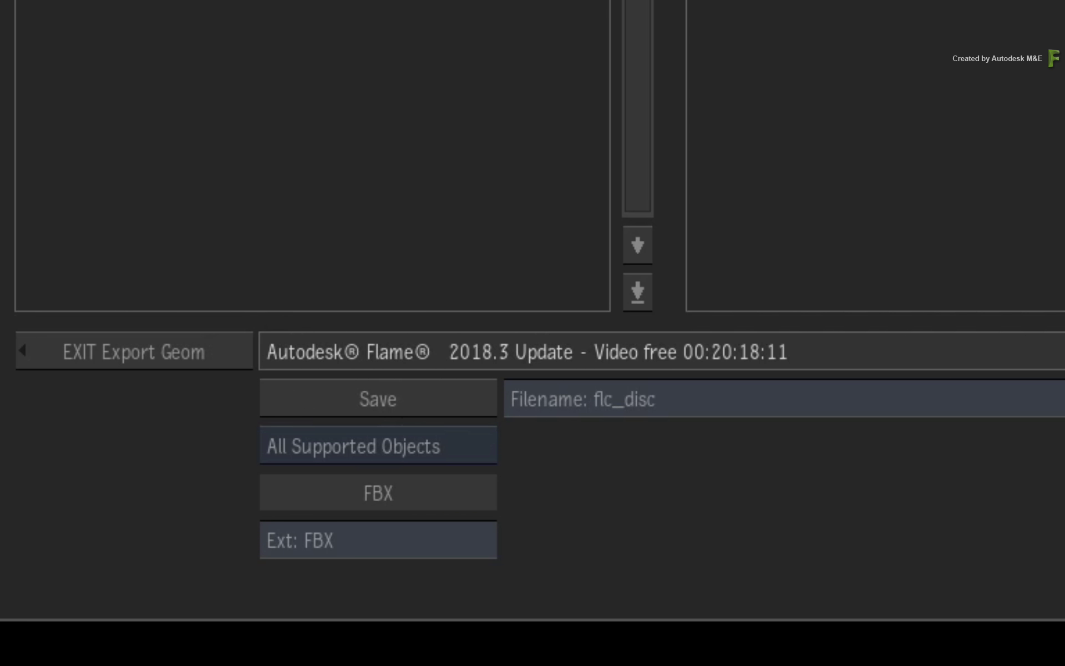
- Append '_from_Flame' to the file name and save the FBX export
left_click(756, 394)
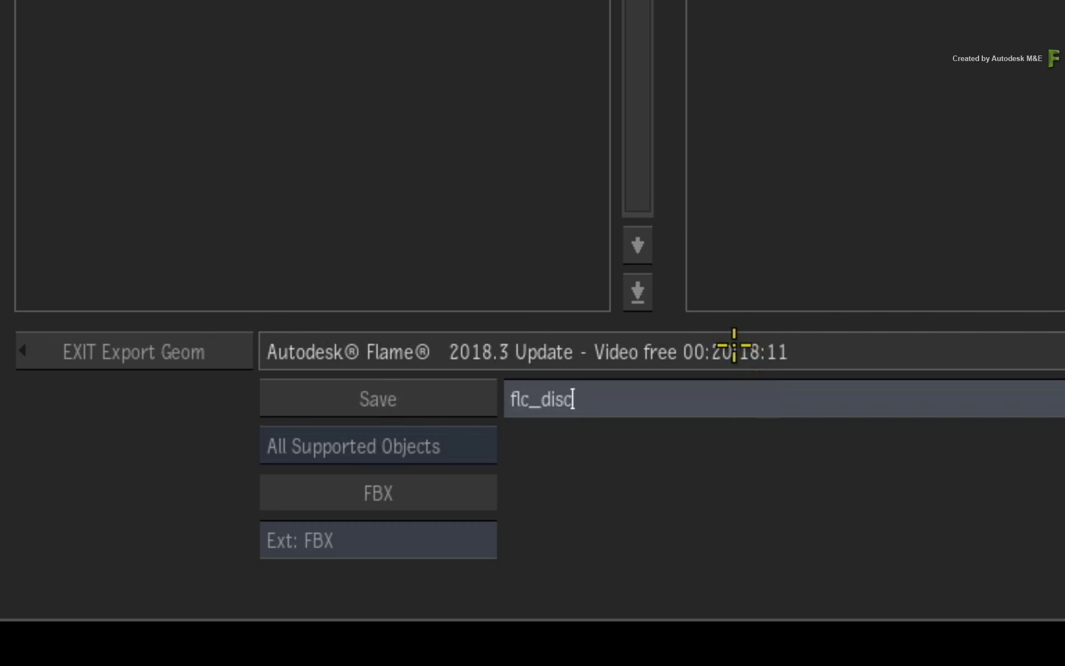
type("_from_Flame")
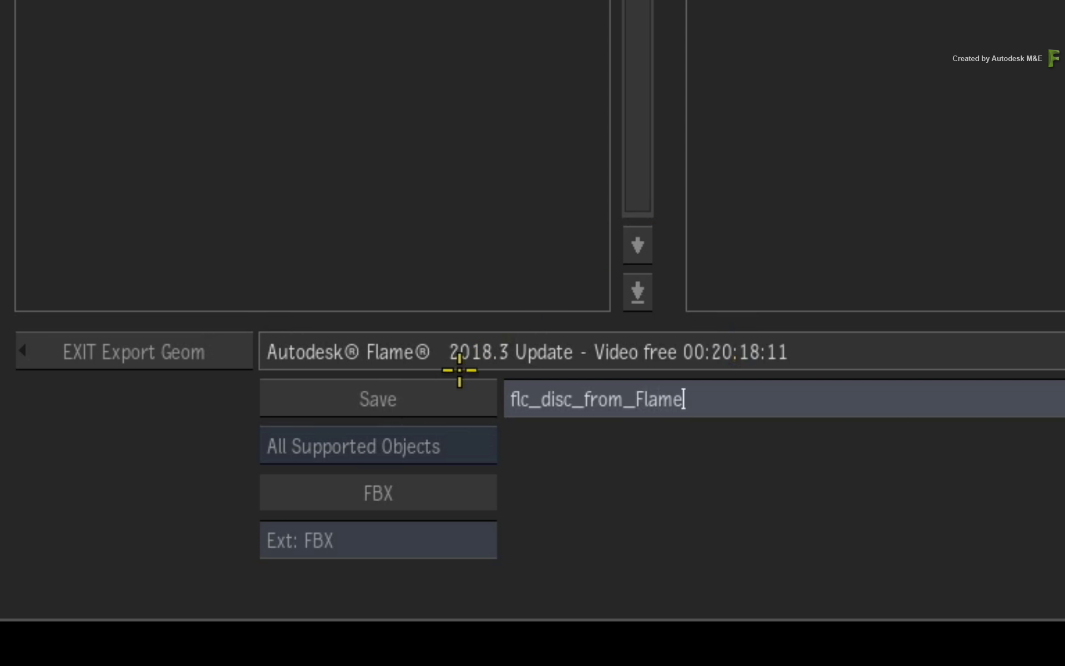
left_click(404, 397)
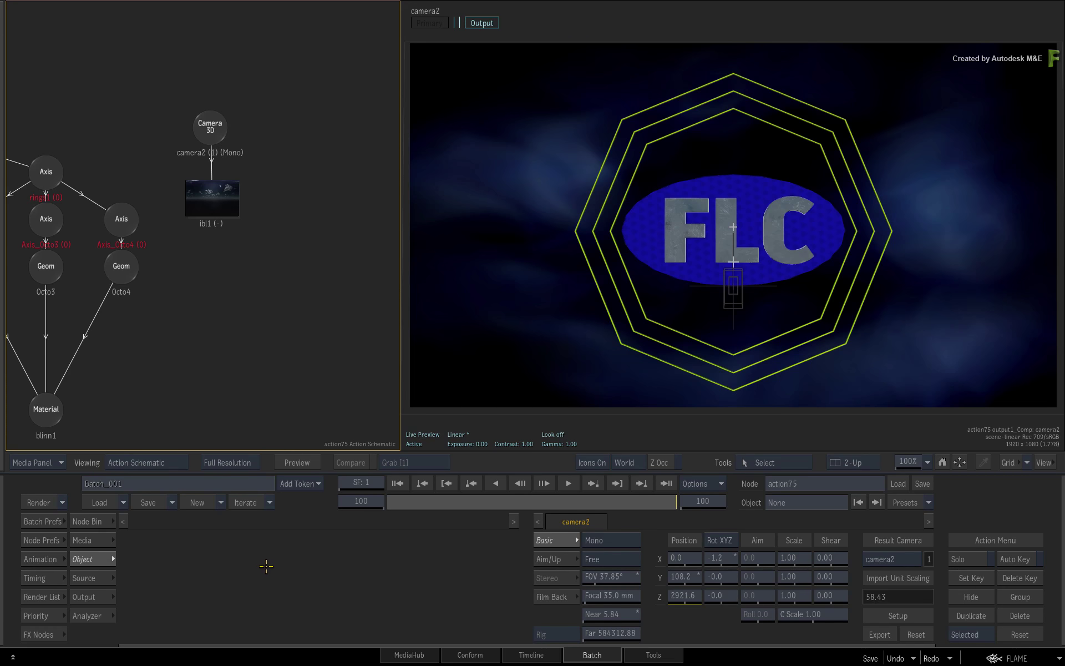
left_click_drag(668, 498, 382, 508)
left_click(544, 483)
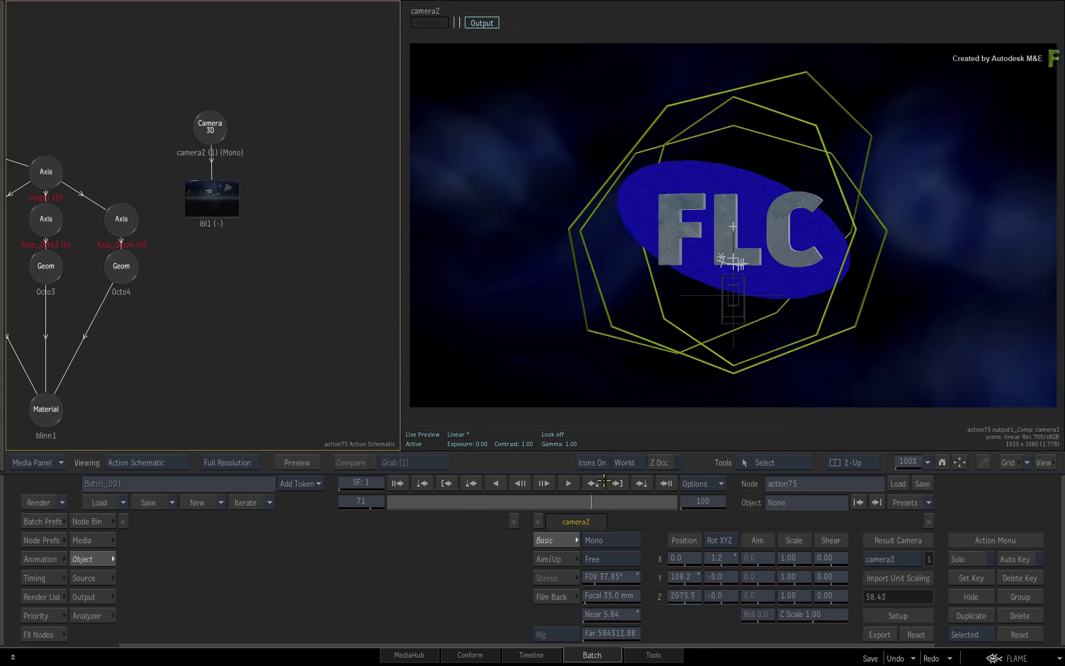
left_click(533, 483)
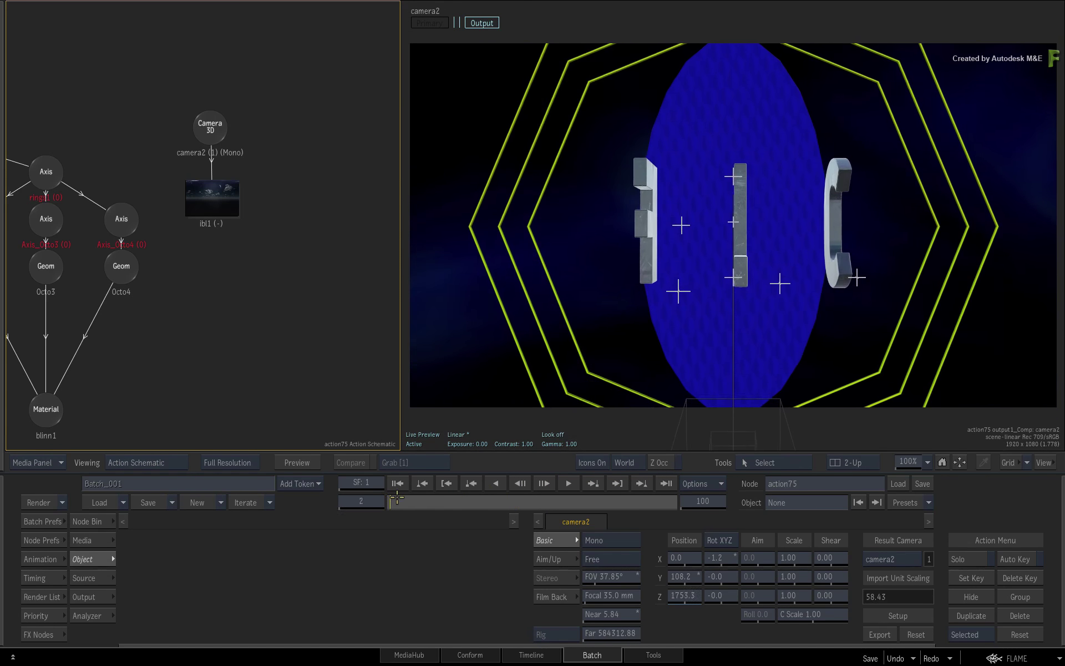
left_click(539, 483)
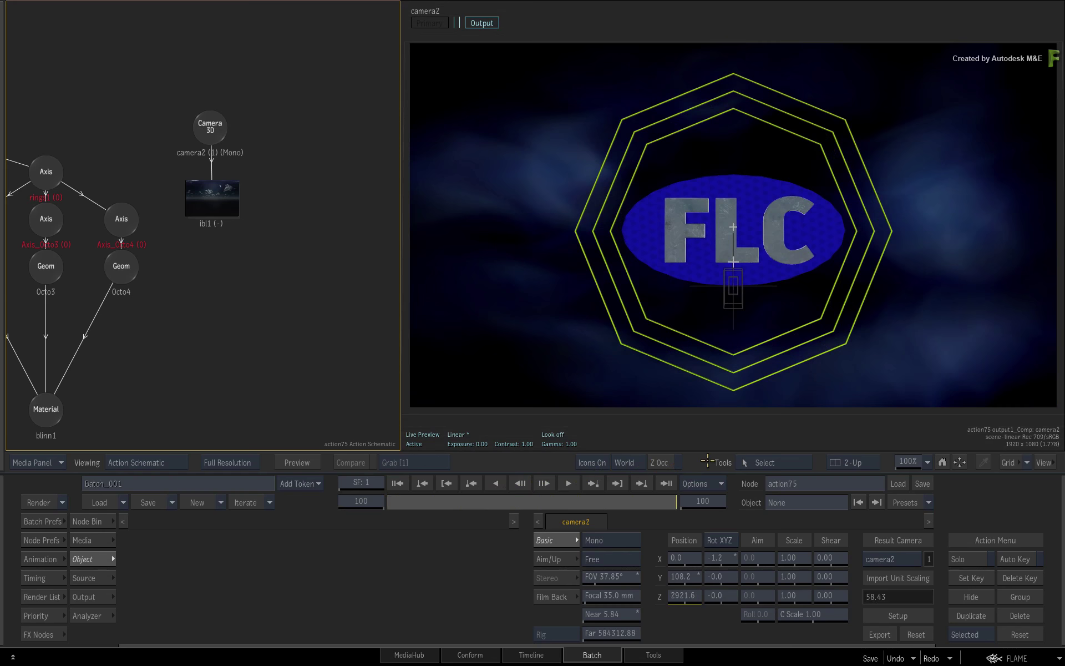